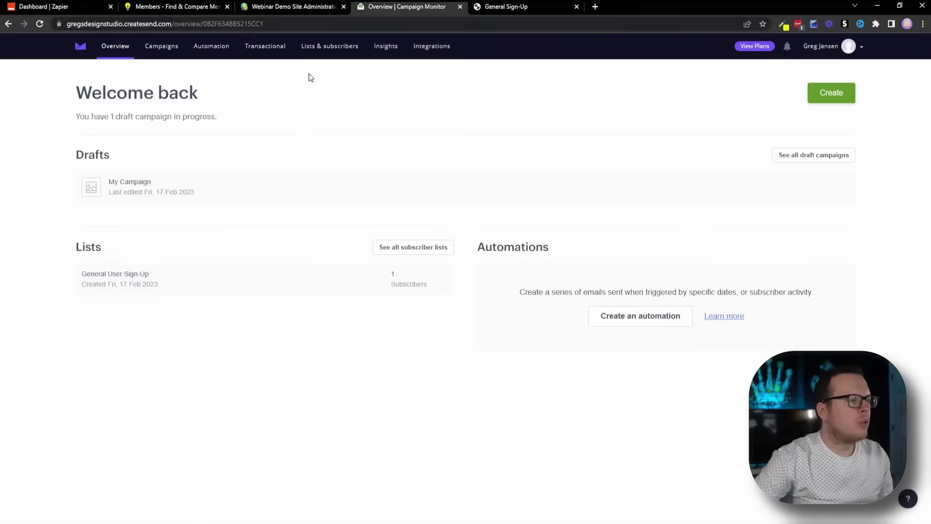
Step: Generate a shareable signup form link for General User Sign-Up and open it in a new tab
click(315, 46)
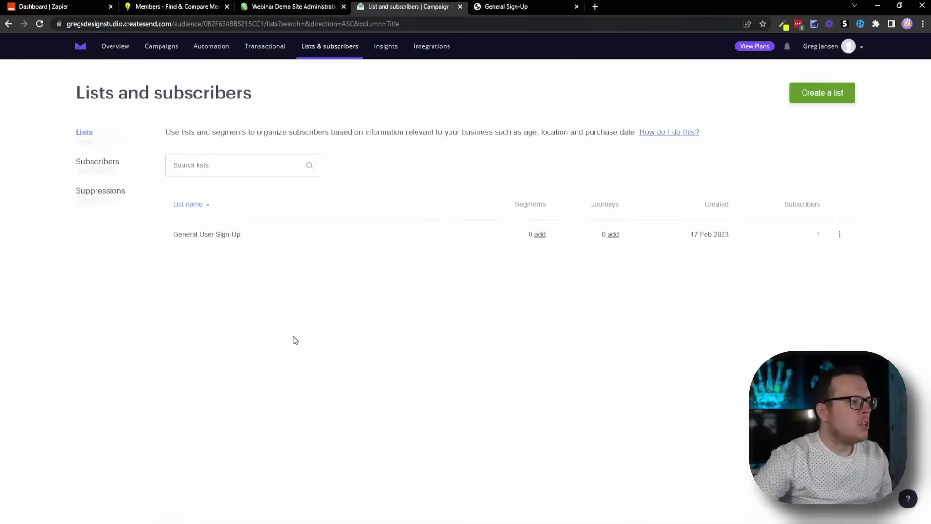
mouse_move(207, 234)
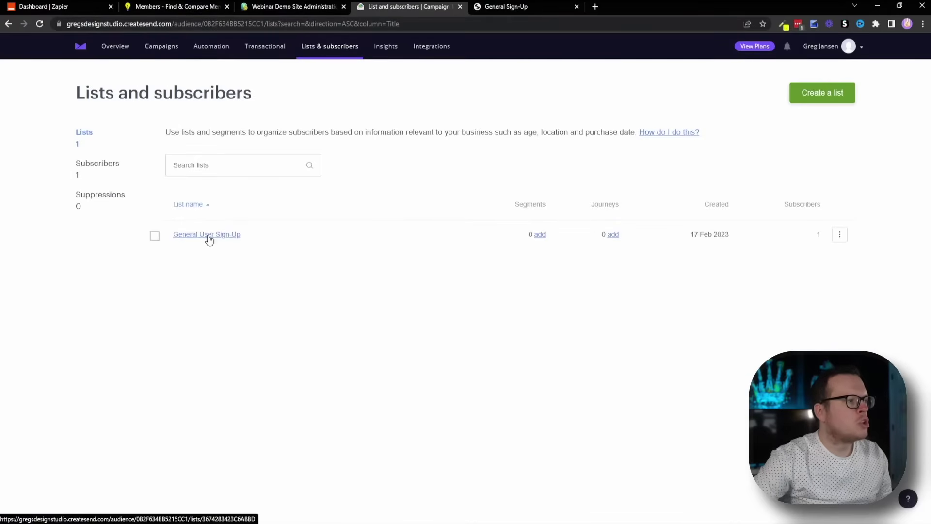
click(212, 237)
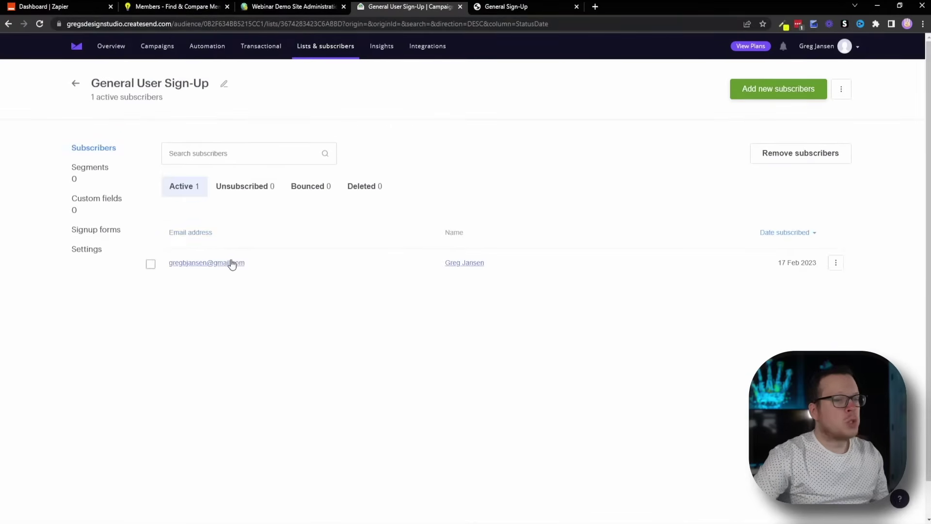
click(95, 230)
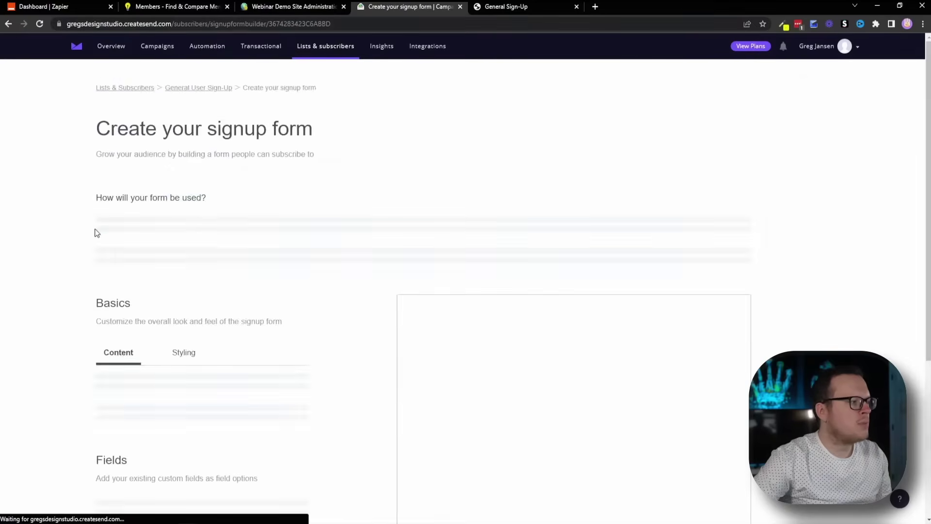
scroll(326, 350, down, 2)
scroll(325, 350, down, 1)
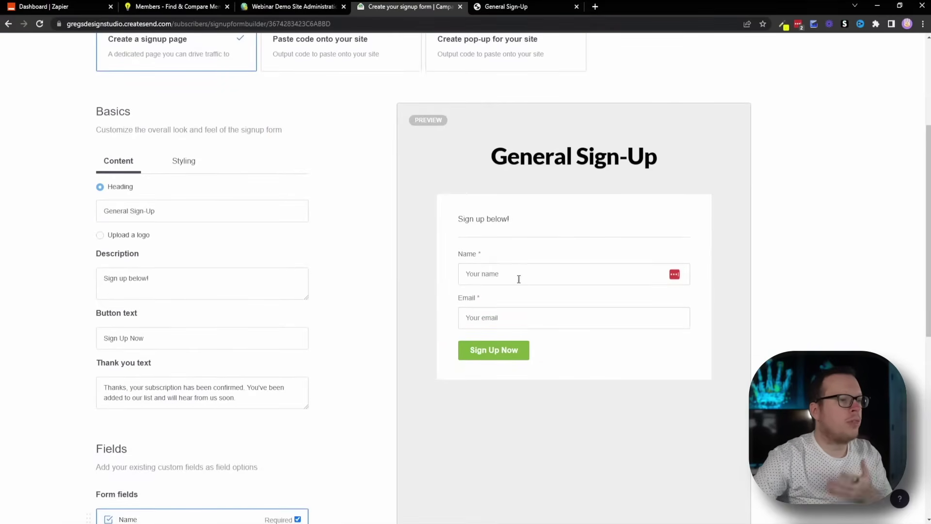
scroll(303, 376, down, 4)
scroll(312, 379, down, 2)
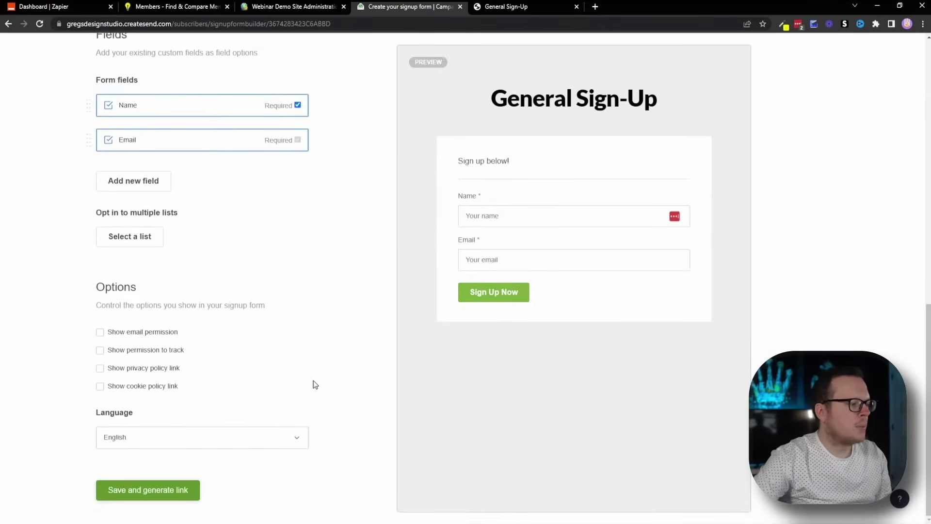
click(149, 494)
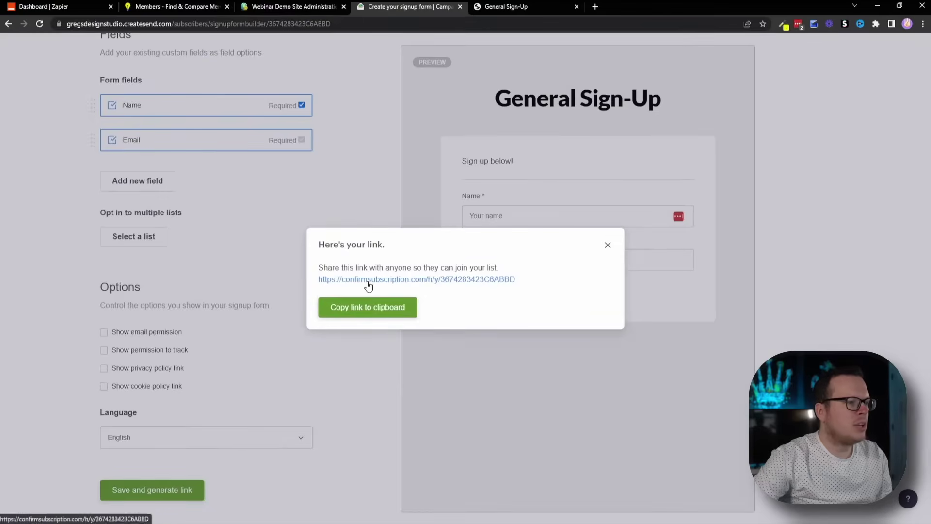
click(368, 281)
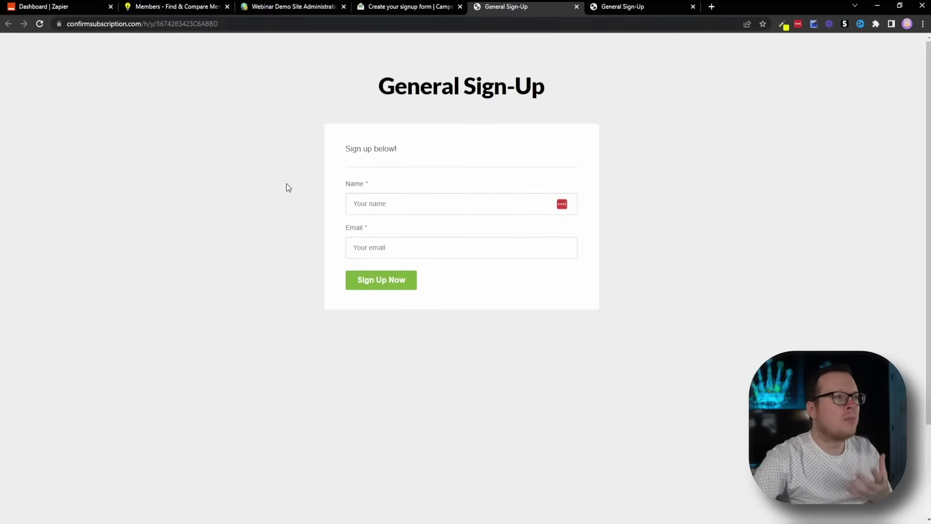
Step: Switch to the Brilliant Directories tab to look over the Subscriber Member Community listings
click(192, 9)
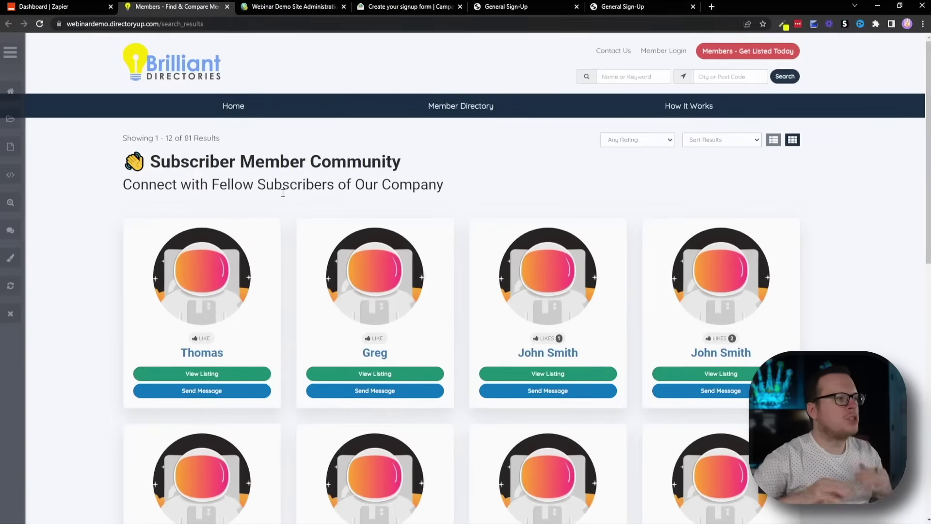
Step: Create a new zap with Campaign Monitor's New Subscriber as the trigger
click(58, 6)
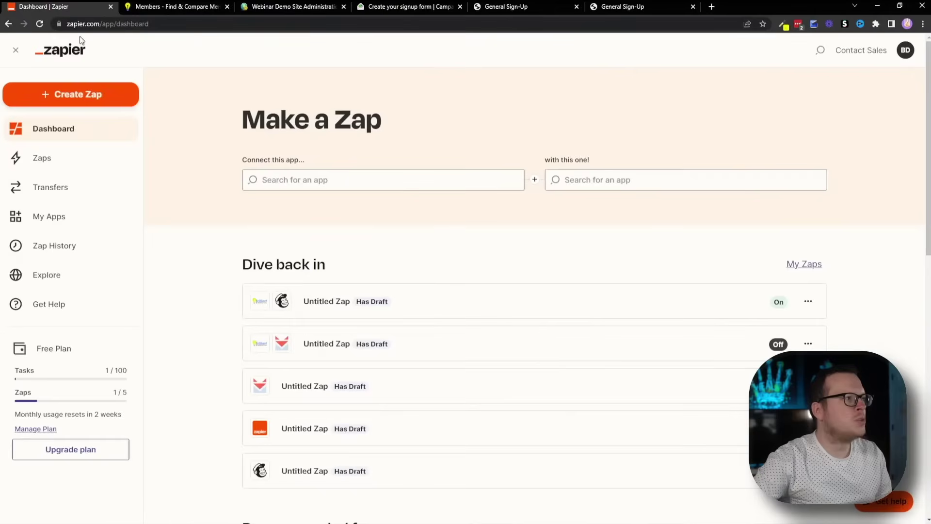
click(91, 97)
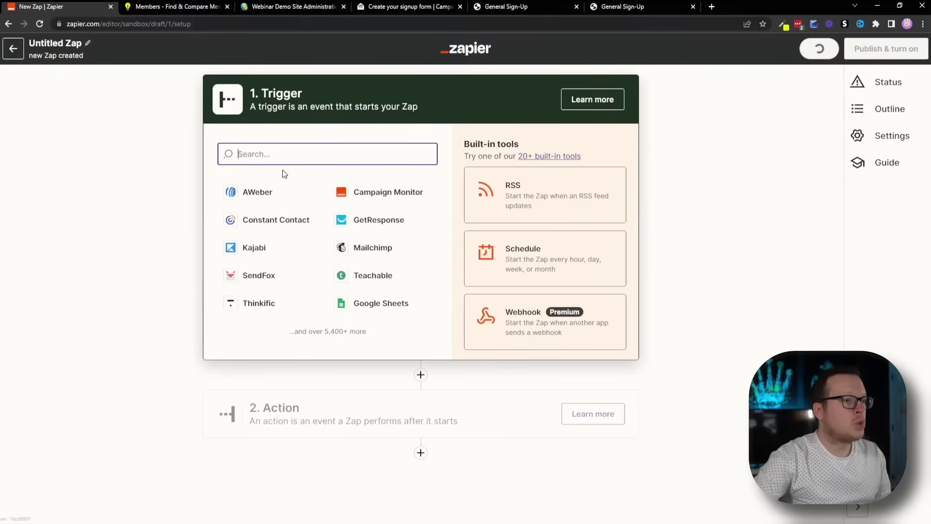
click(348, 194)
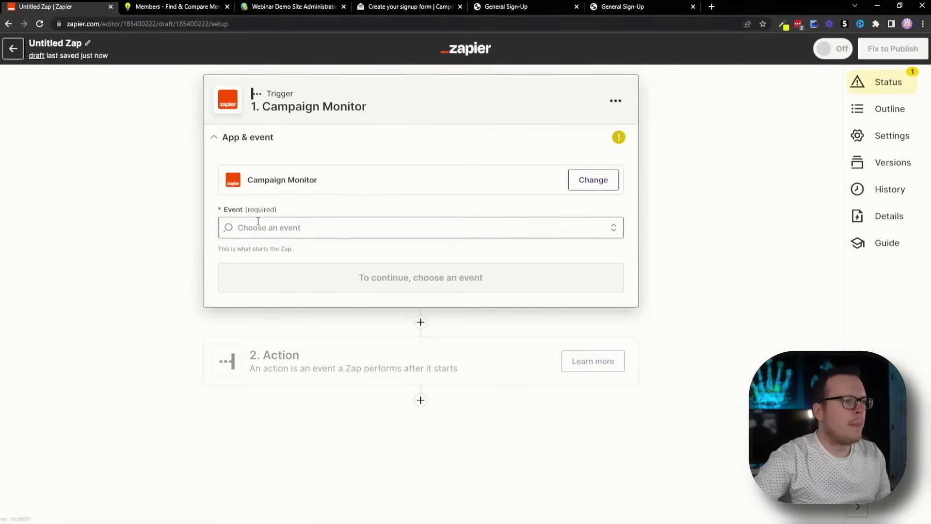
click(315, 228)
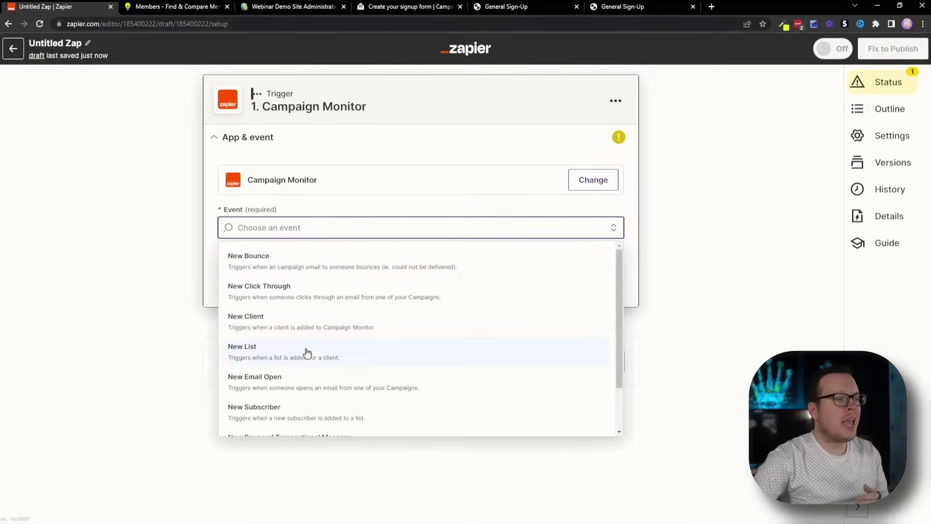
click(285, 410)
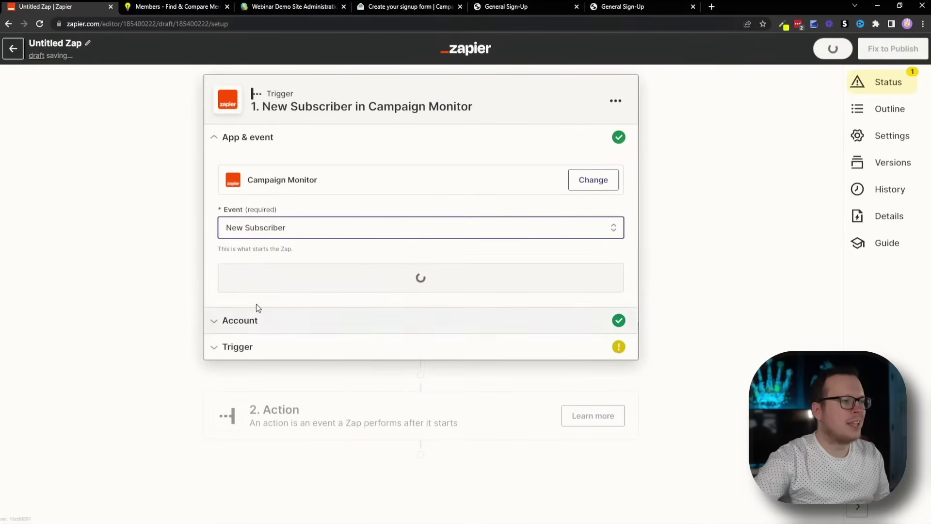
Step: Start connecting a new Campaign Monitor account for the trigger
click(387, 283)
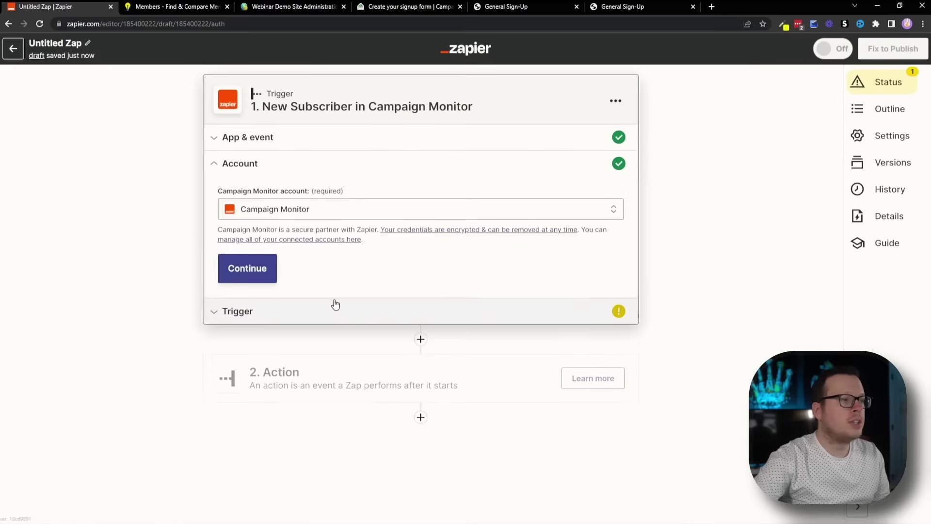
click(369, 216)
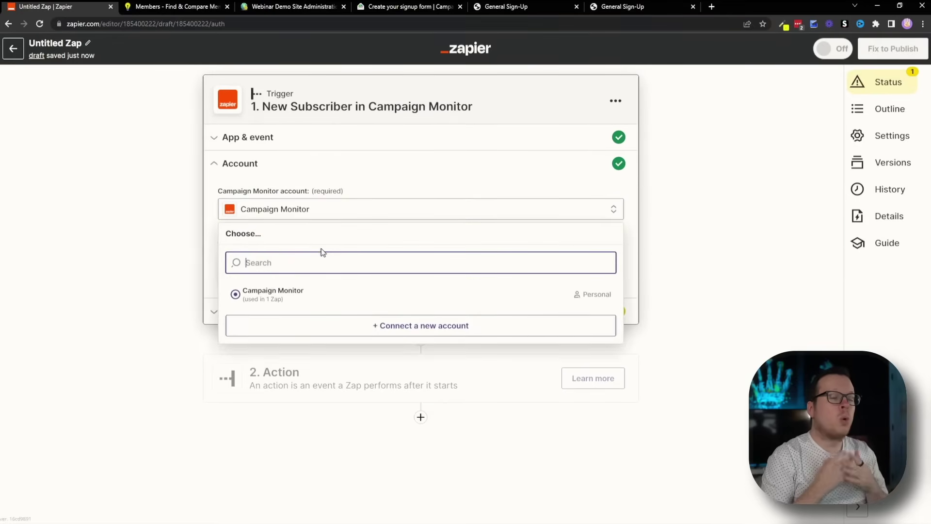
click(416, 326)
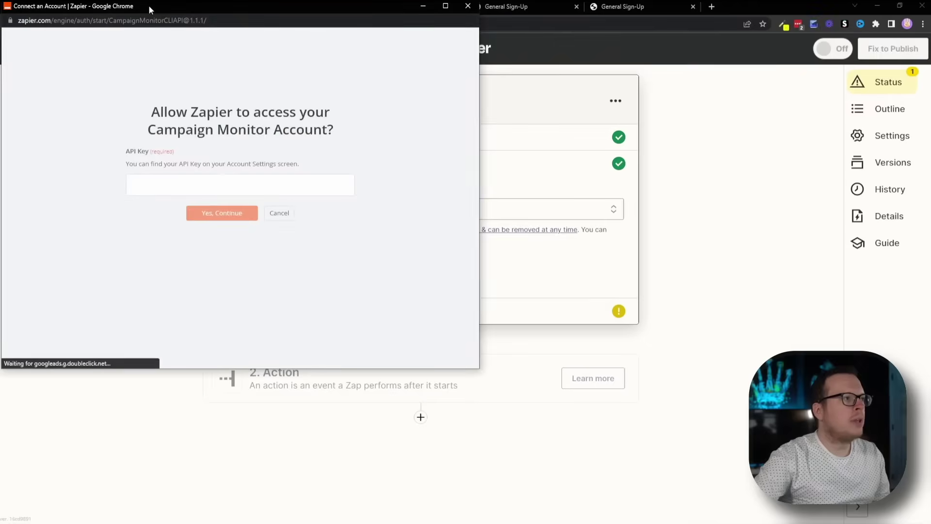
Step: Centre the connection window, then dismiss Campaign Monitor's shareable link dialog
mouse_move(149, 5)
mouse_down()
mouse_move(243, 81)
mouse_move(330, 79)
mouse_up()
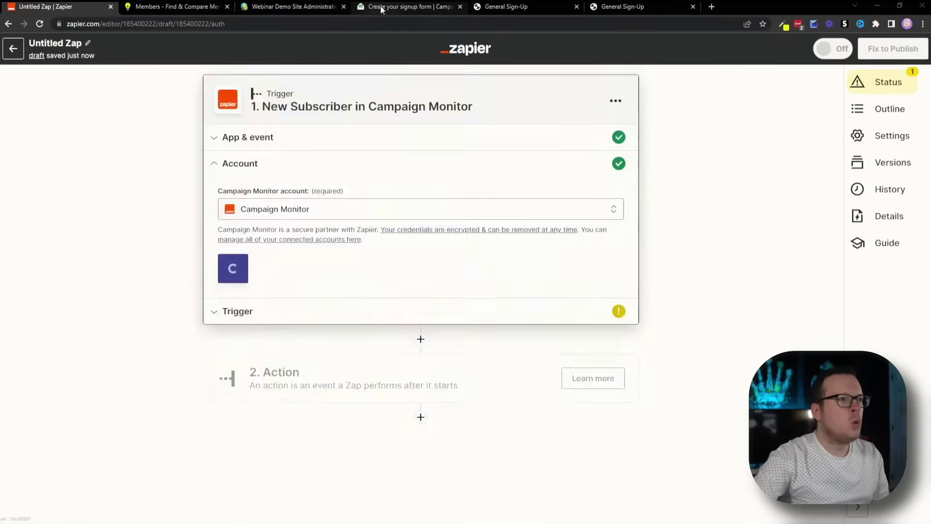
click(380, 5)
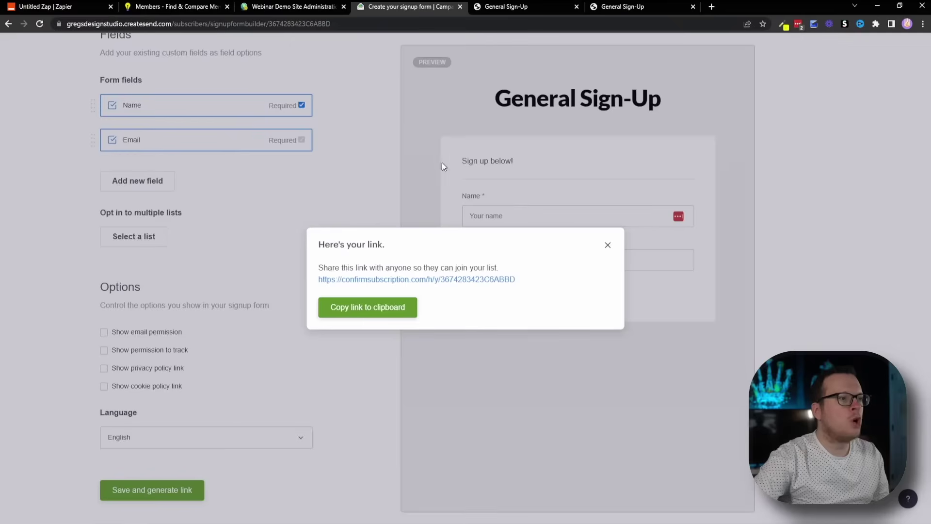
click(607, 246)
scroll(319, 230, up, 5)
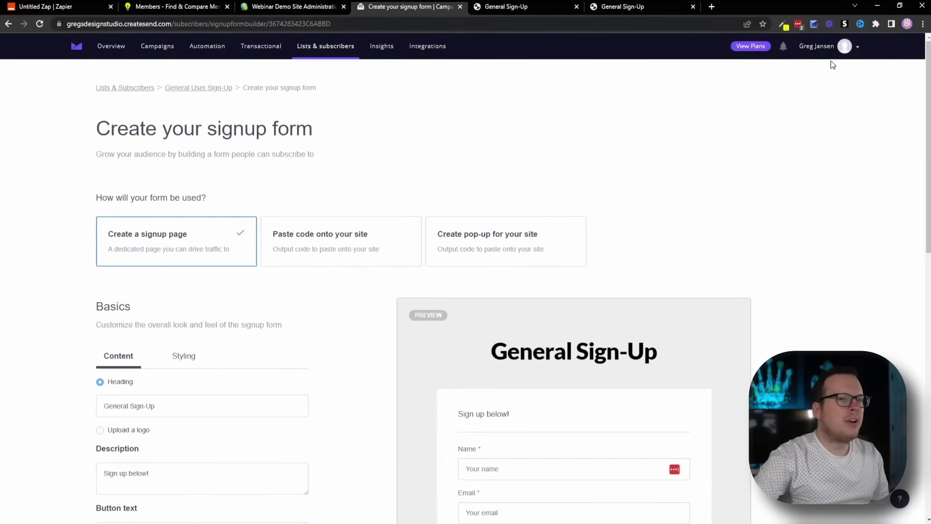
Step: Reveal the Campaign Monitor API key under Account settings > API keys
click(846, 48)
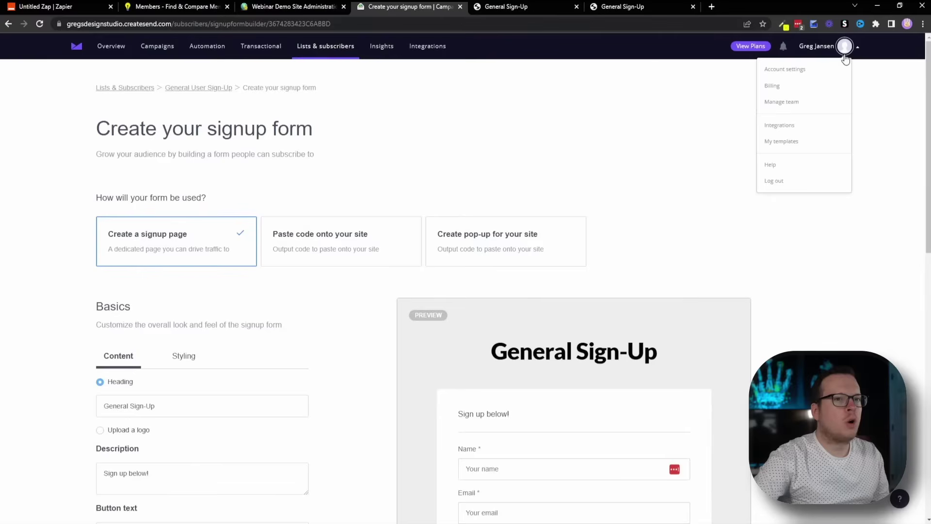
click(798, 70)
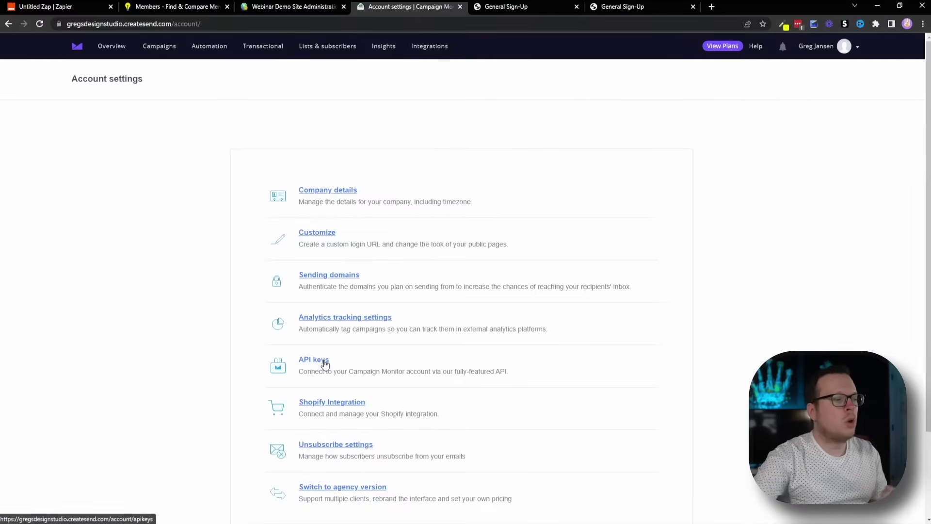
scroll(324, 363, down, 1)
click(314, 315)
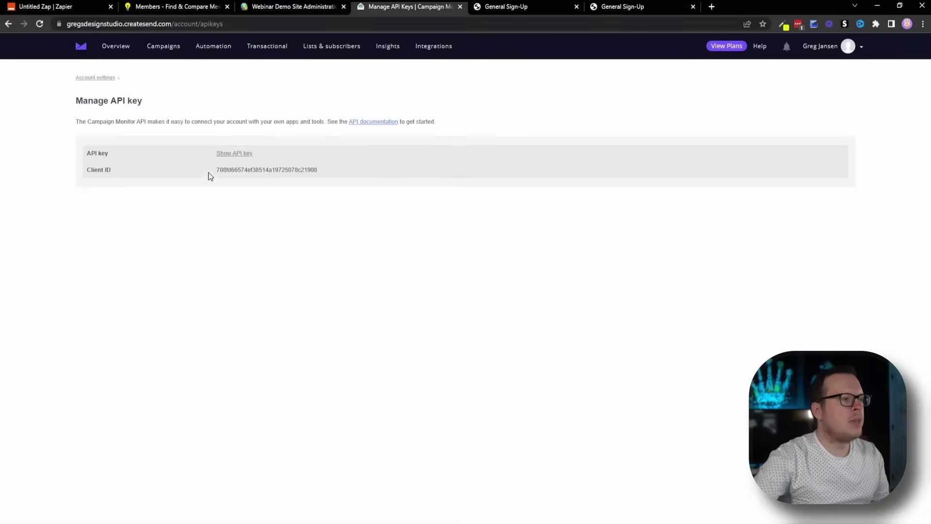
click(235, 155)
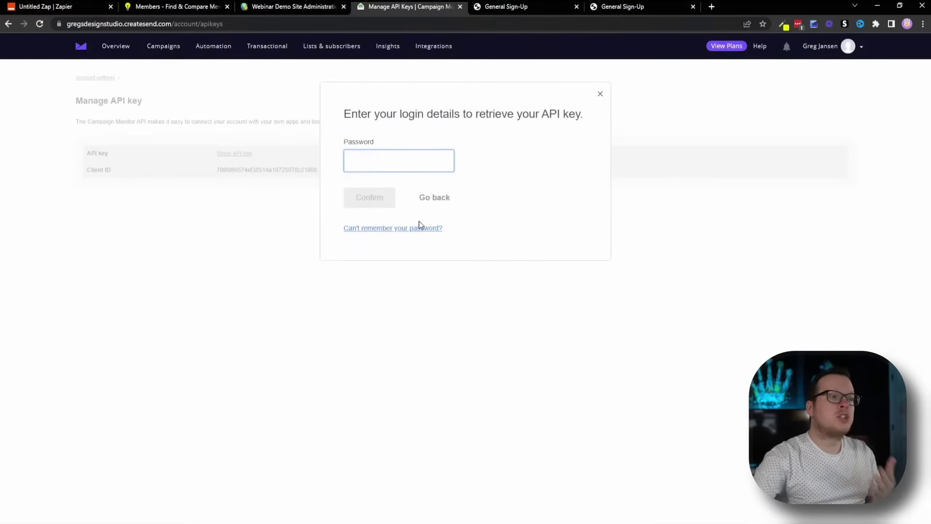
click(600, 94)
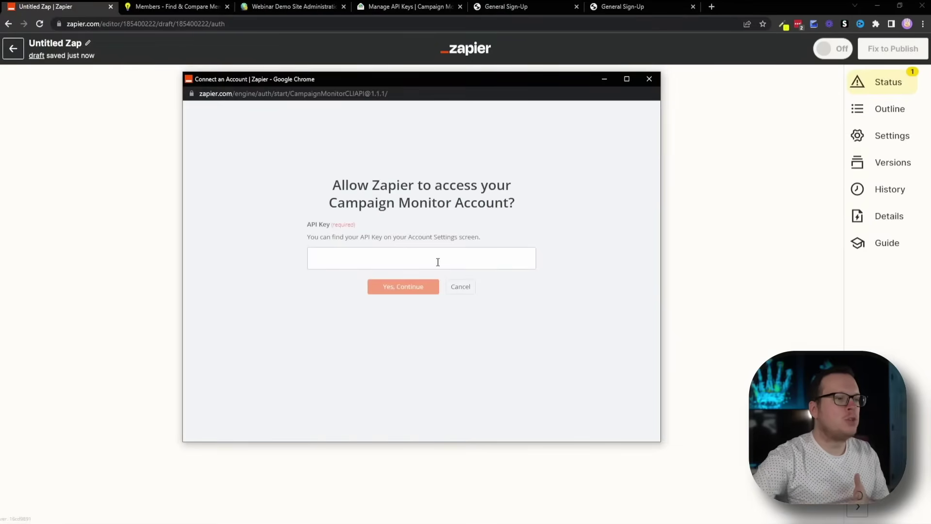
Step: Set the trigger to the client account and the General User Sign-Up list
click(650, 80)
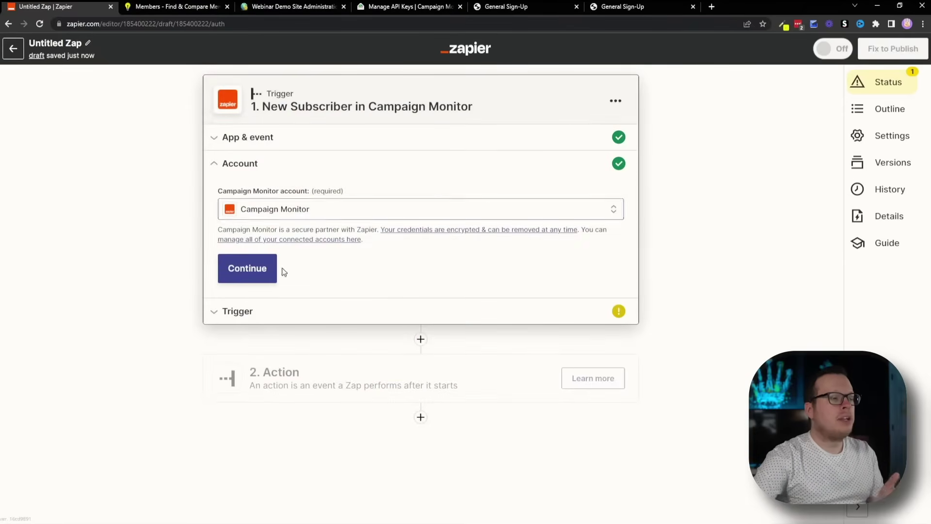
click(248, 268)
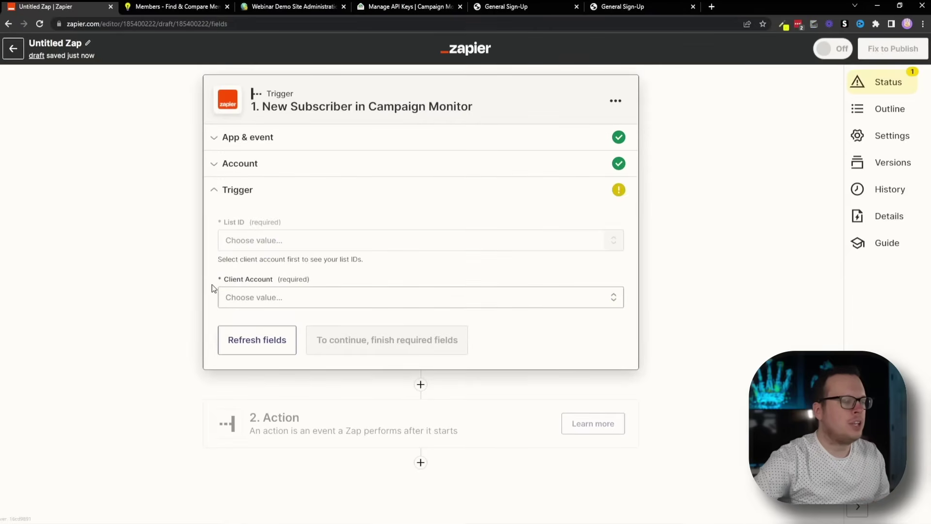
click(262, 299)
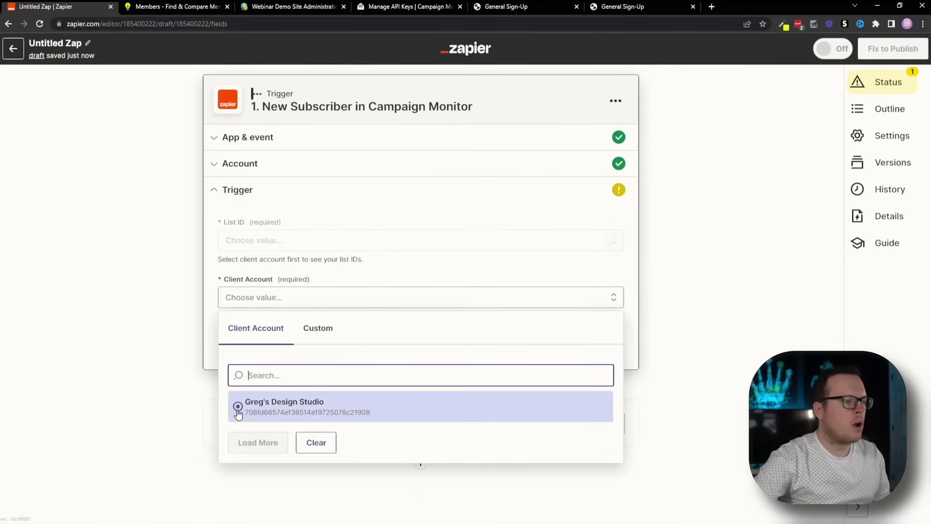
click(238, 413)
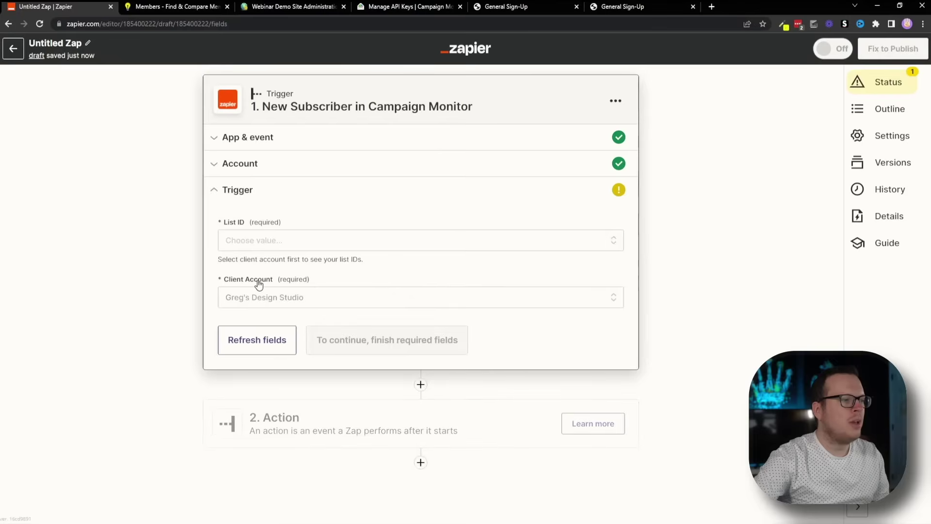
click(262, 240)
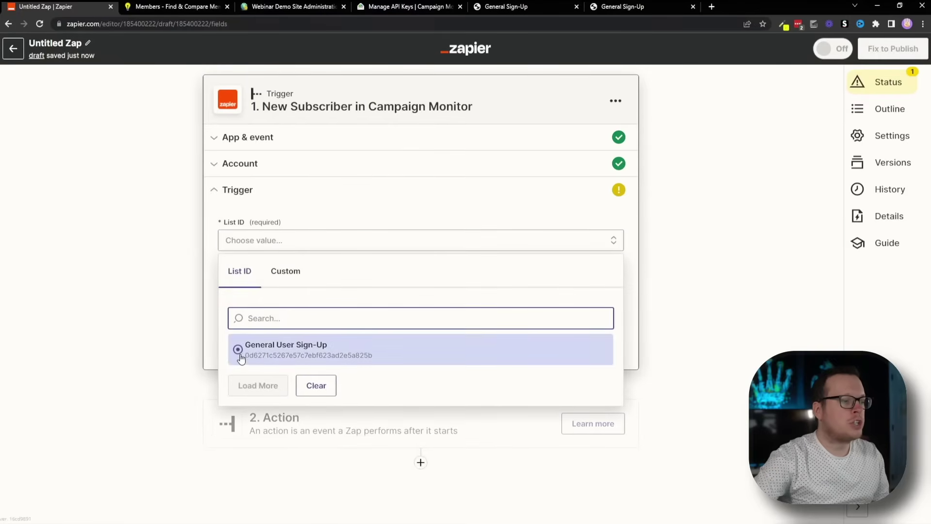
click(238, 353)
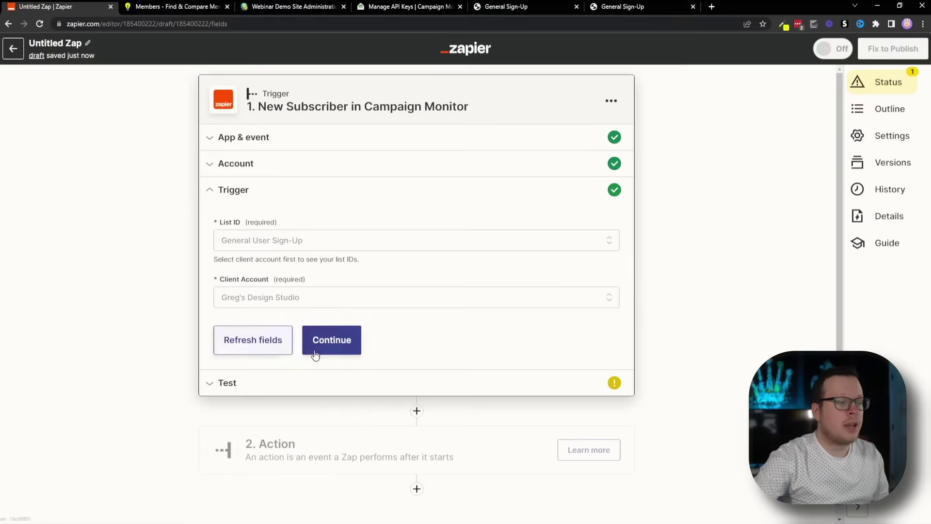
Step: Test the trigger, accept the found sample subscriber, and move to the action
click(330, 349)
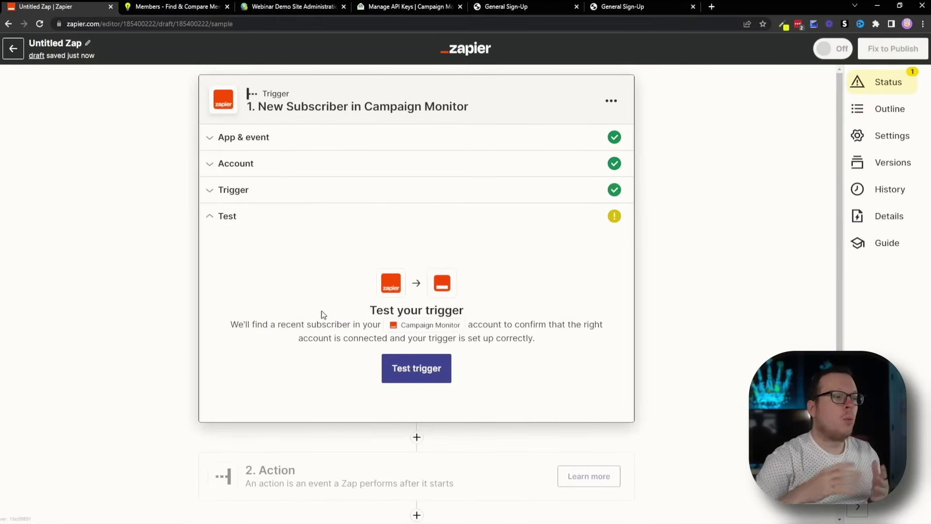
click(407, 375)
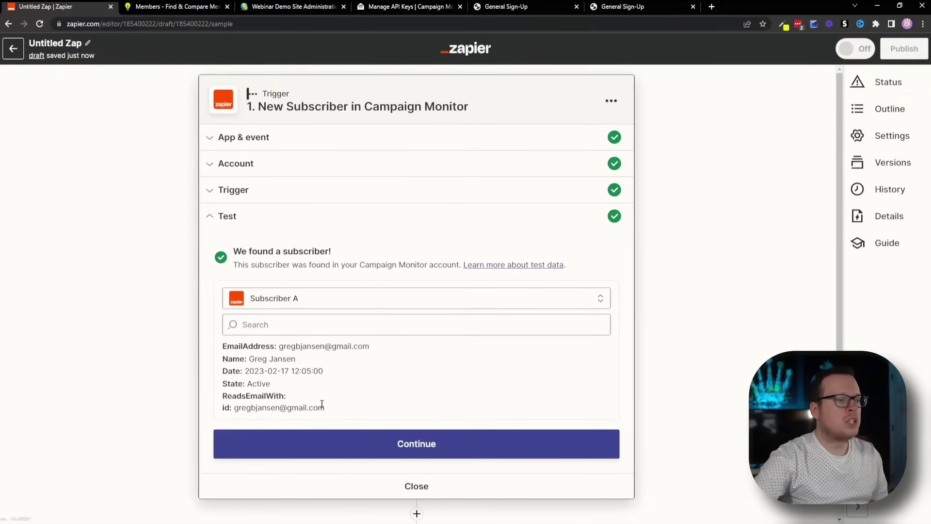
click(374, 446)
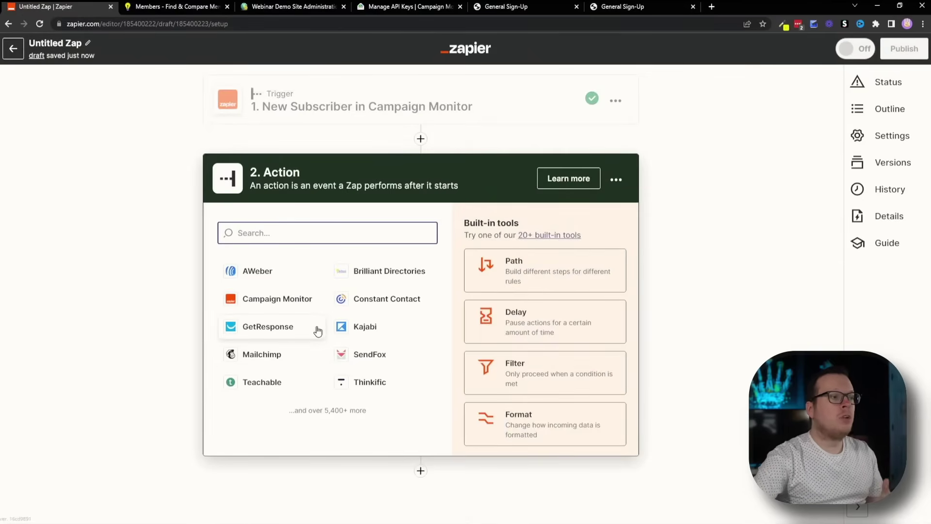
Step: Set the action to Brilliant Directories with the Create User event
click(361, 274)
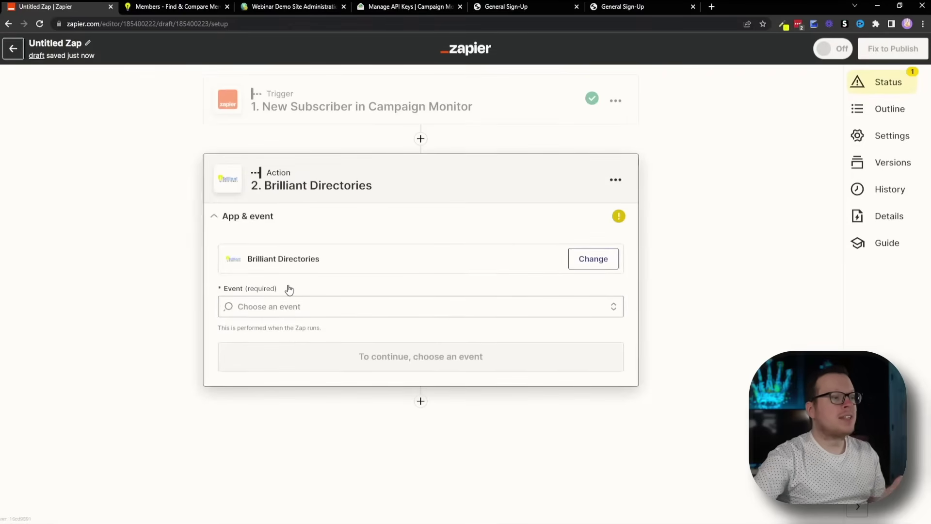
click(285, 306)
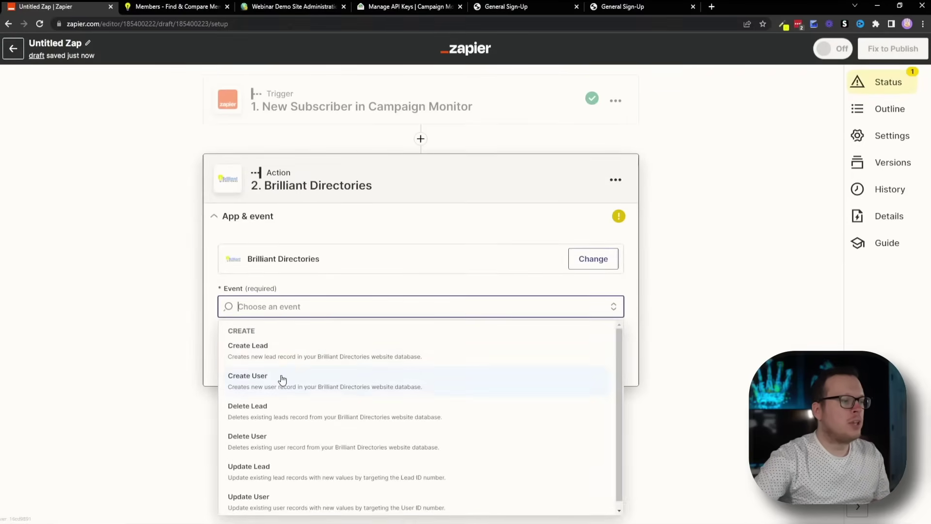
click(283, 382)
click(374, 366)
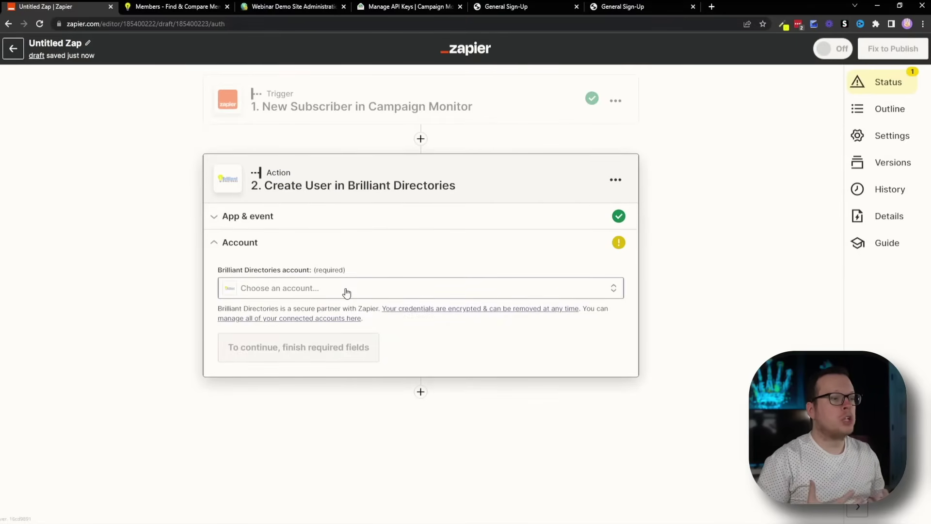
Step: Start connecting a new Brilliant Directories account in a centred authorization window
click(346, 292)
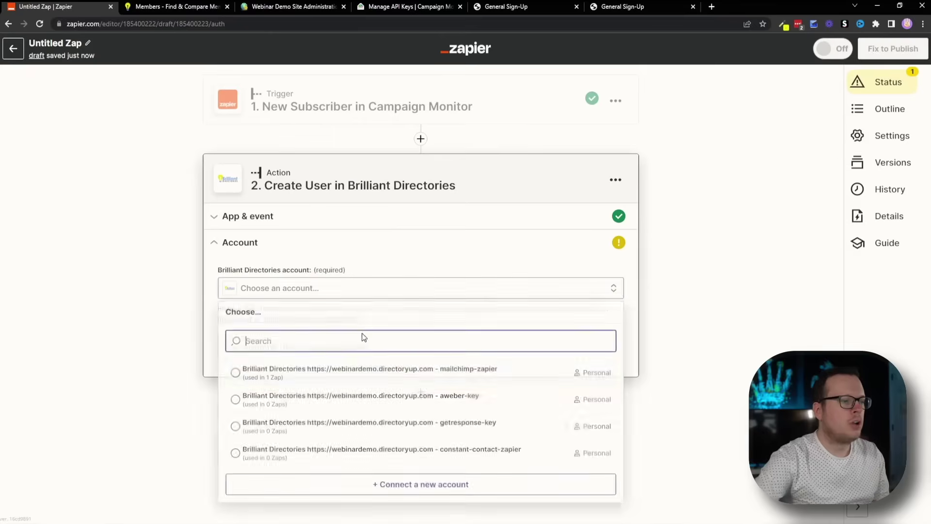
click(404, 485)
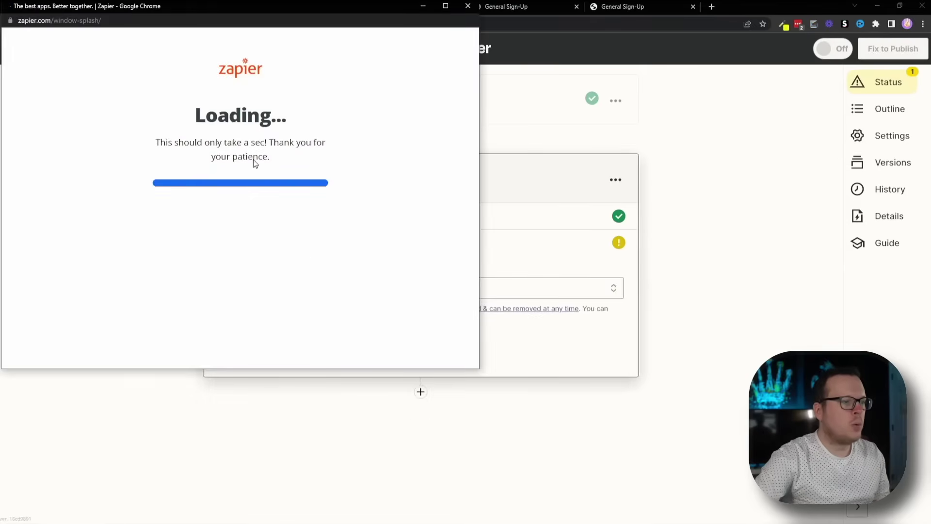
mouse_move(188, 11)
mouse_down()
mouse_move(379, 86)
mouse_move(414, 89)
mouse_up()
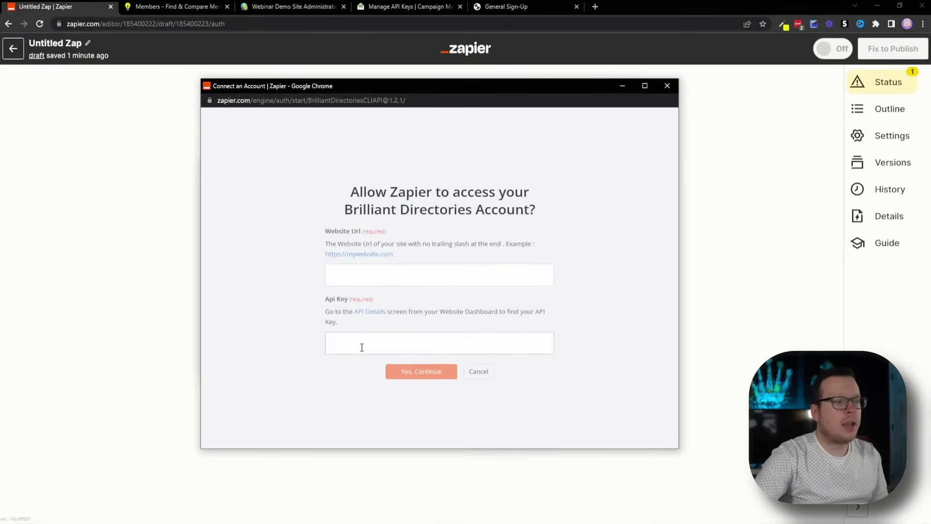
Step: Create a Brilliant Directories API key nicknamed campaignmonitor-zapier
click(371, 316)
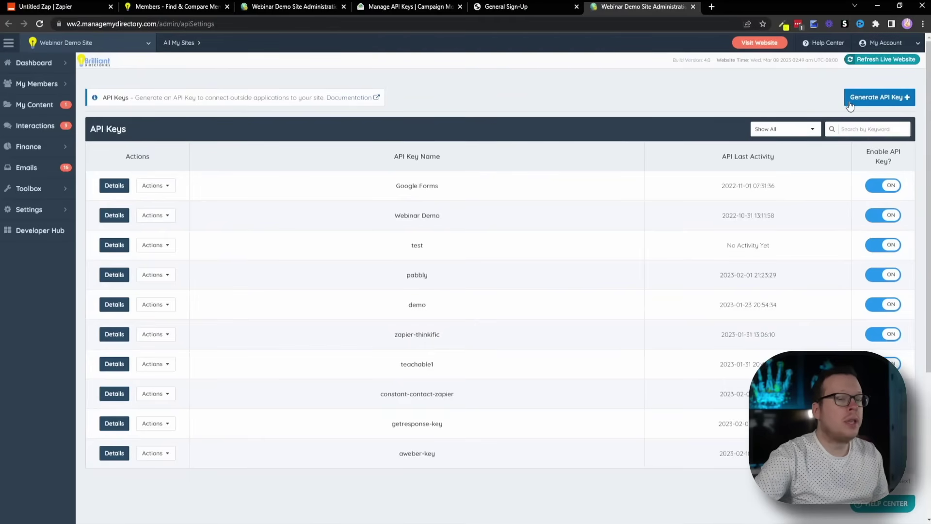
click(866, 103)
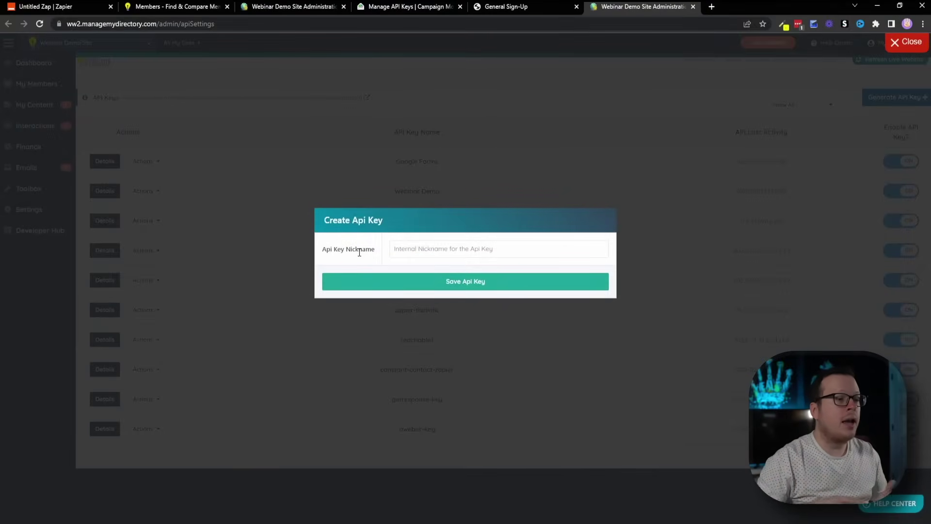
click(415, 250)
text(campaignmonitor-zapier)
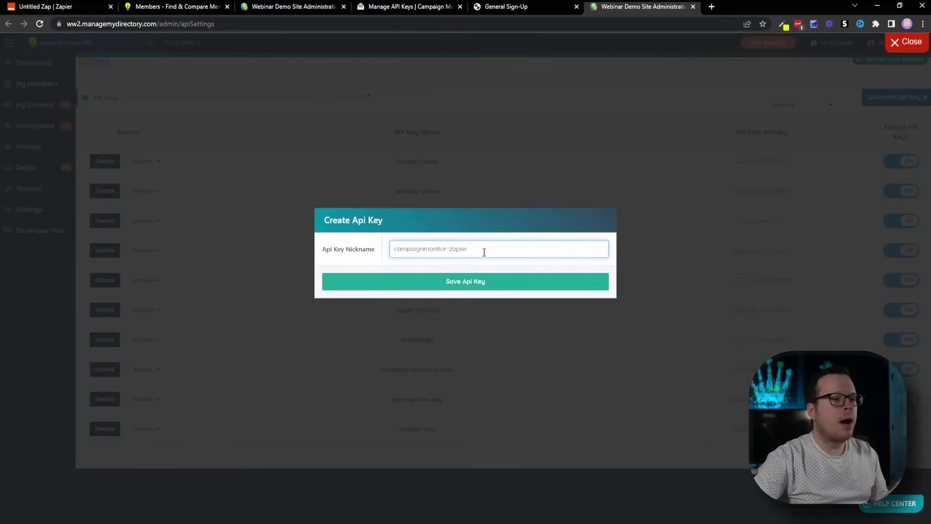
click(465, 284)
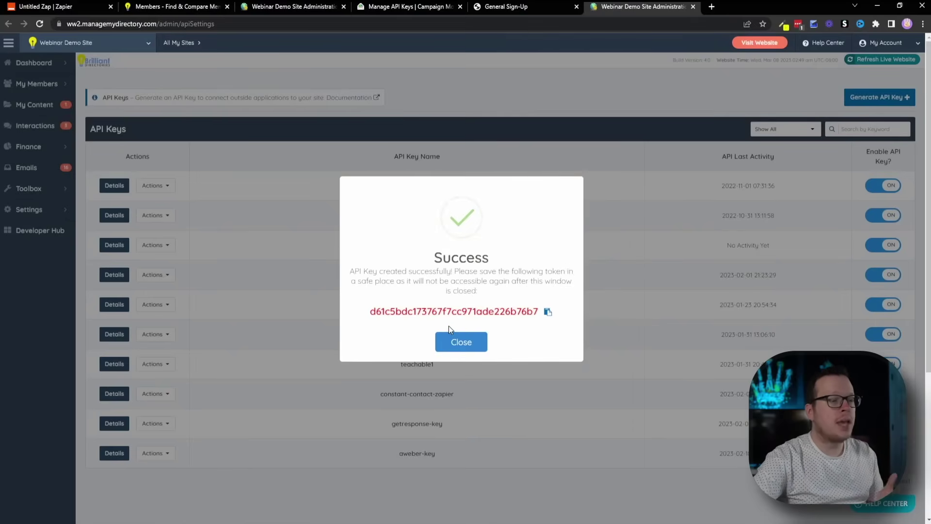
Step: Copy the new API token and close the success message
click(548, 315)
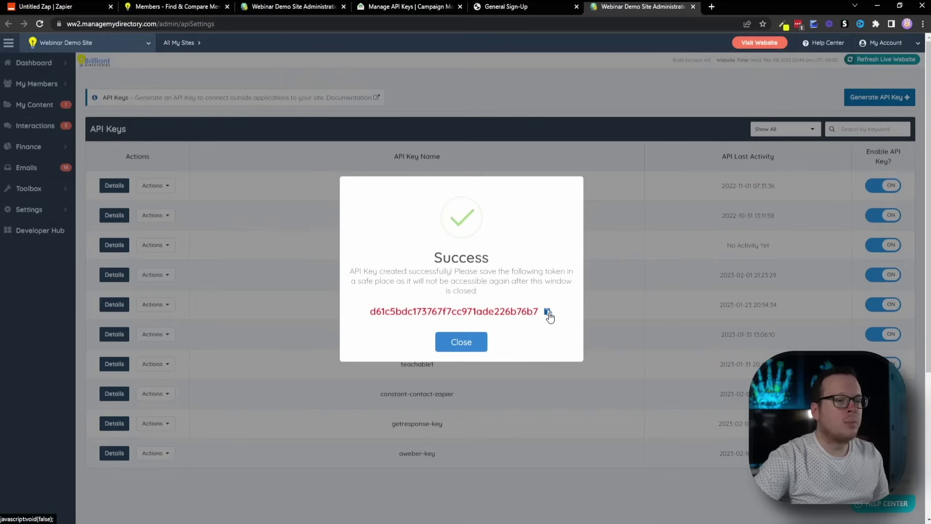
click(554, 80)
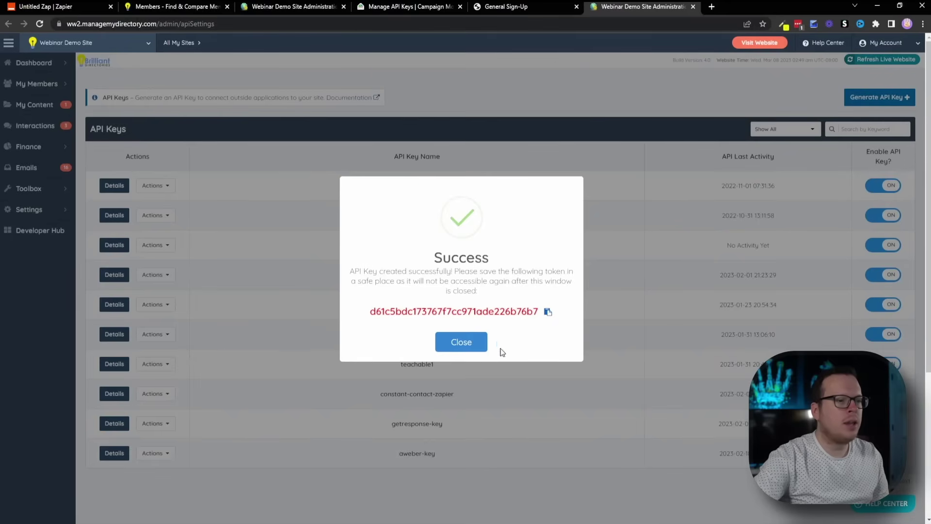
click(464, 343)
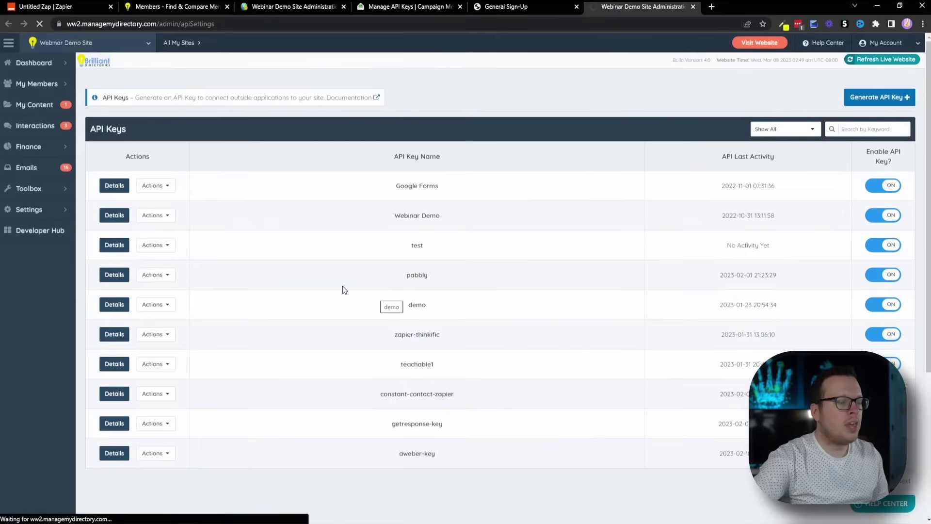
Step: Paste the token as the API Key and grab the live directory site's address
key(alt+Tab)
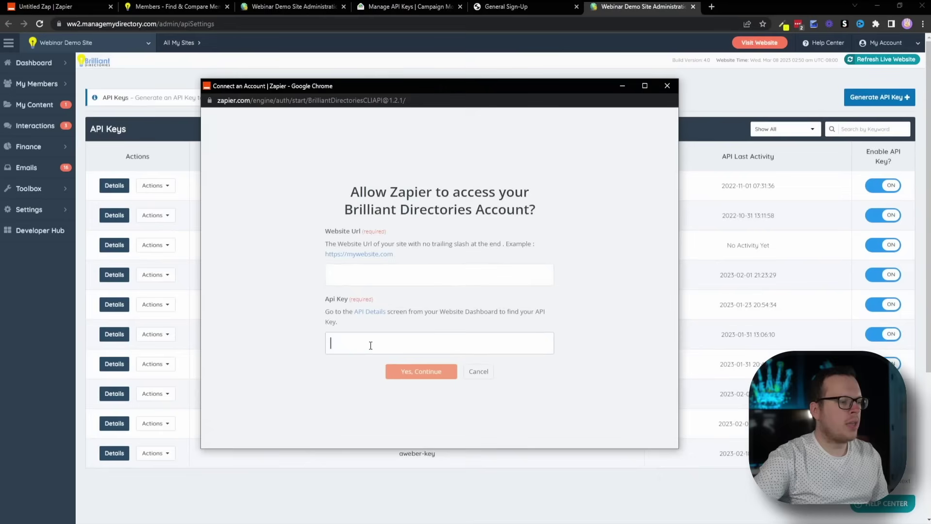
key(ctrl+v)
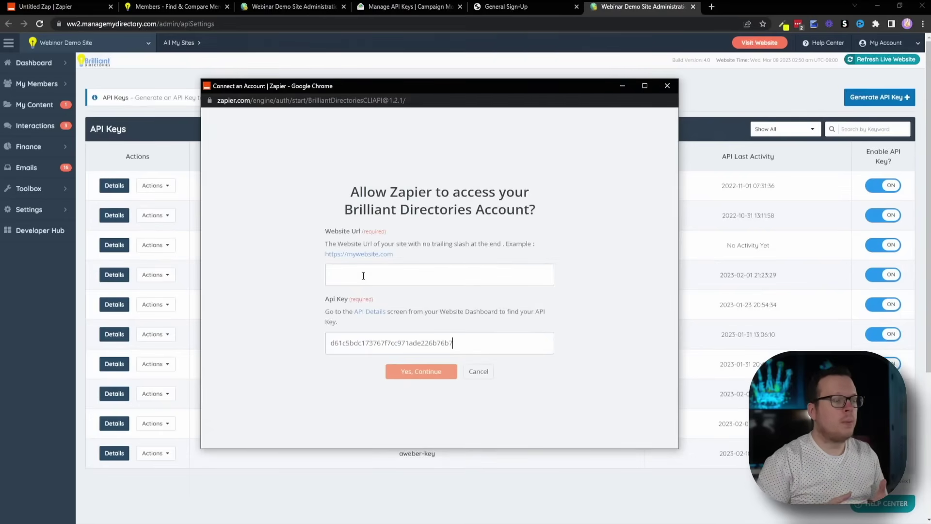
click(704, 107)
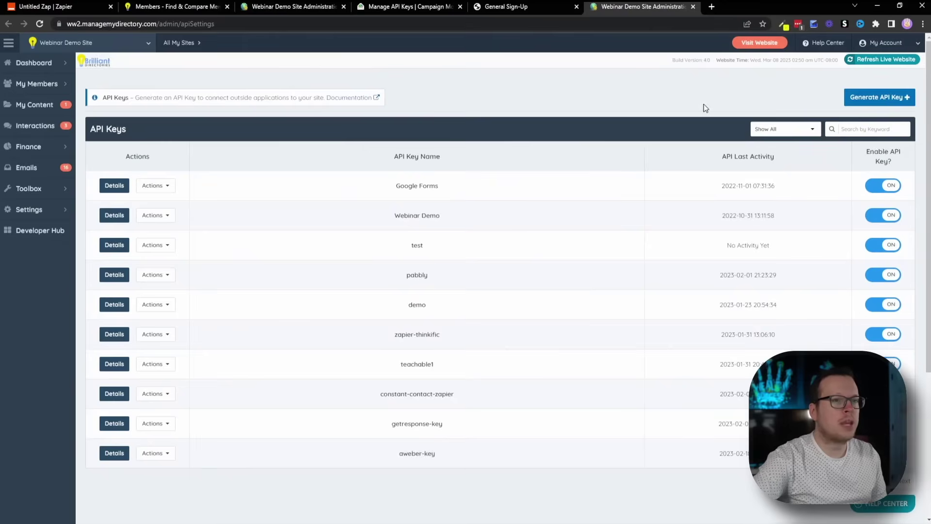
click(756, 43)
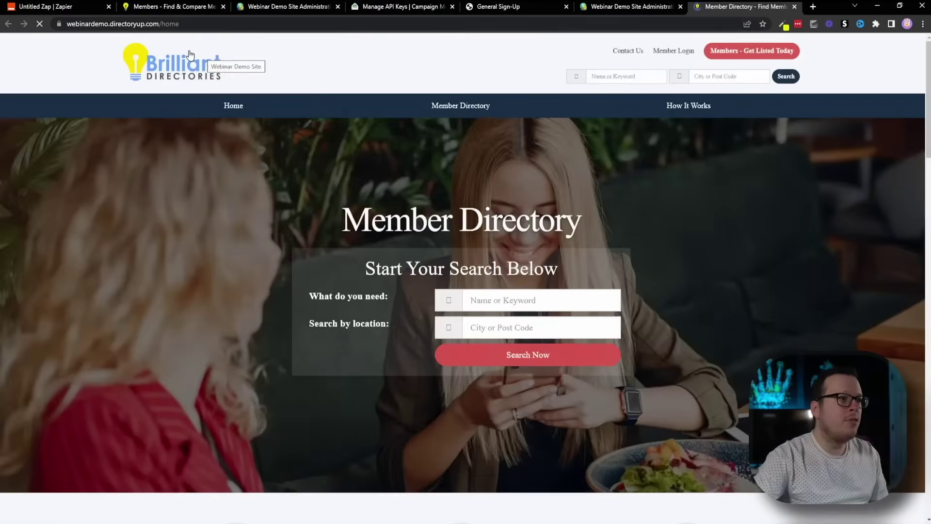
key(ctrl+l)
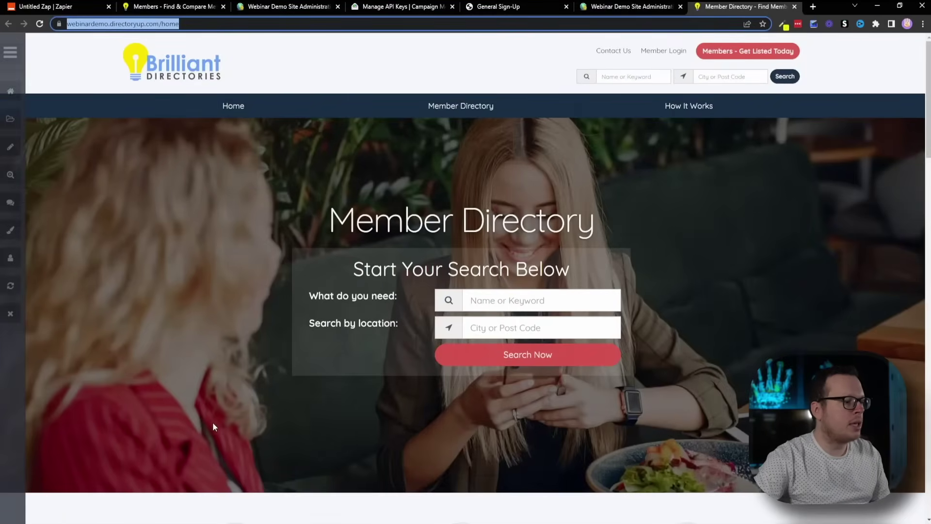
Step: Enter the site address without /home as the Website Url and submit
key(ctrl+c)
key(alt+Tab)
click(370, 275)
key(ctrl+v)
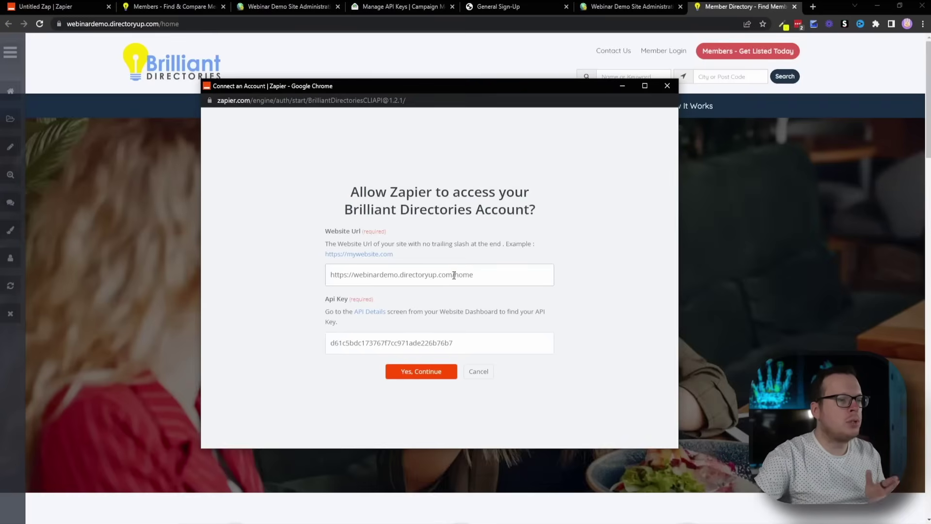
drag(454, 275, 481, 275)
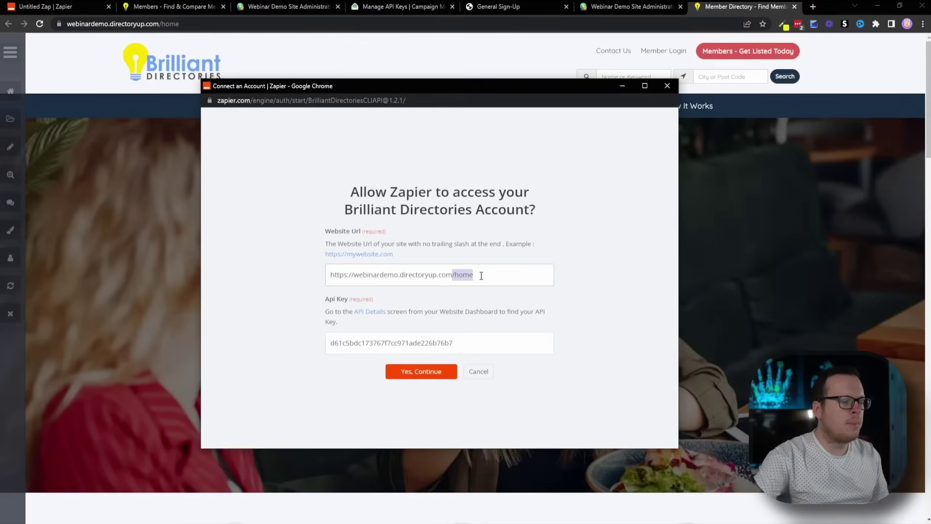
key(BackSpace)
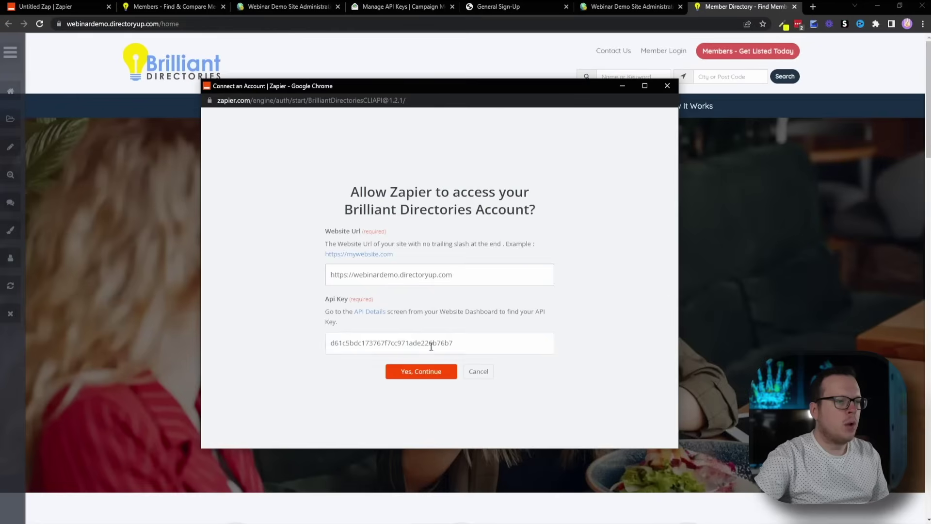
click(422, 372)
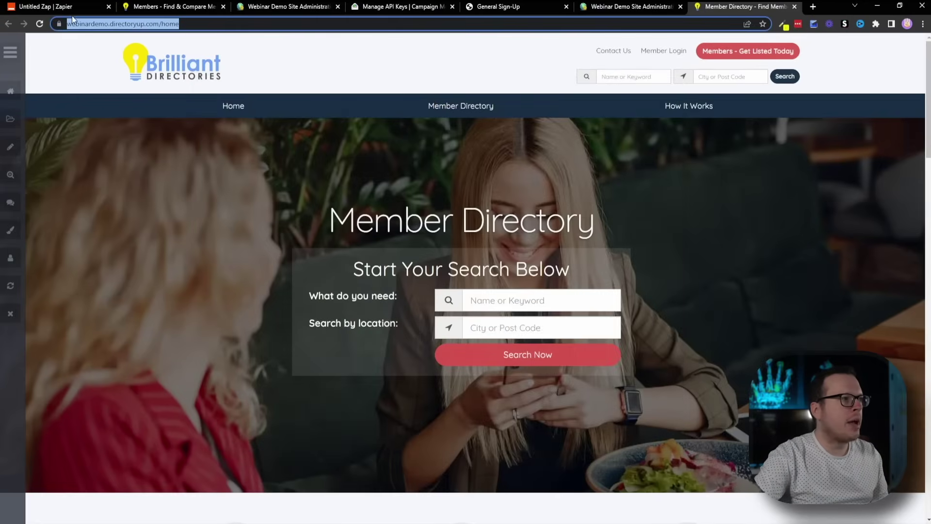
Step: Select the campaignmonitor-zapier Brilliant Directories account for Create User and continue
click(72, 10)
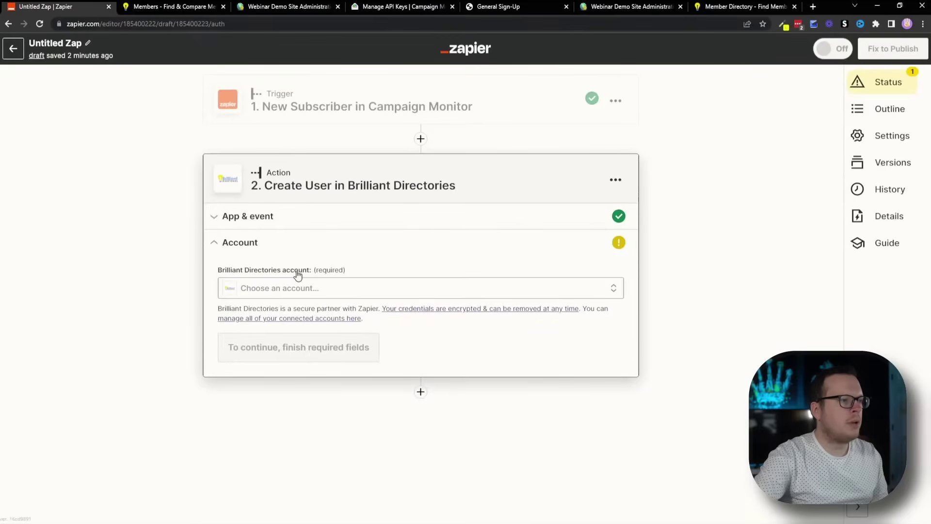
click(326, 290)
click(401, 369)
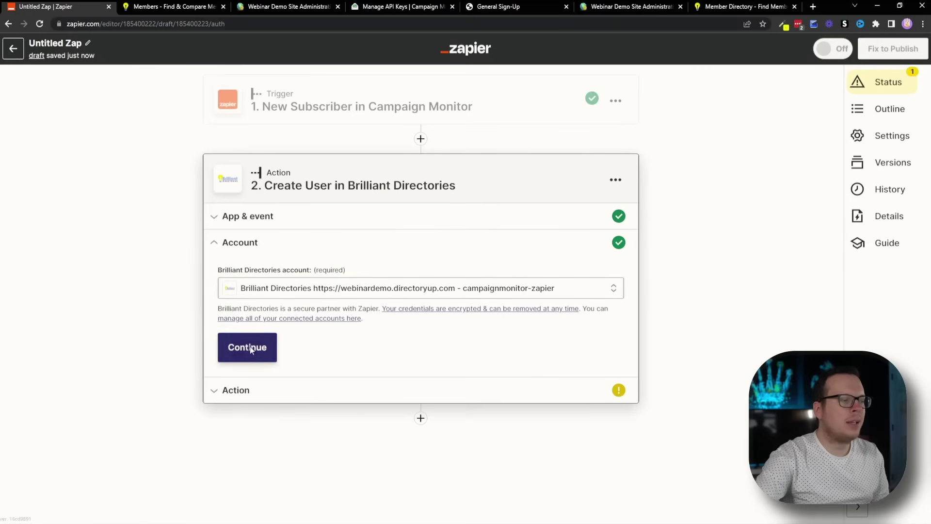
click(250, 349)
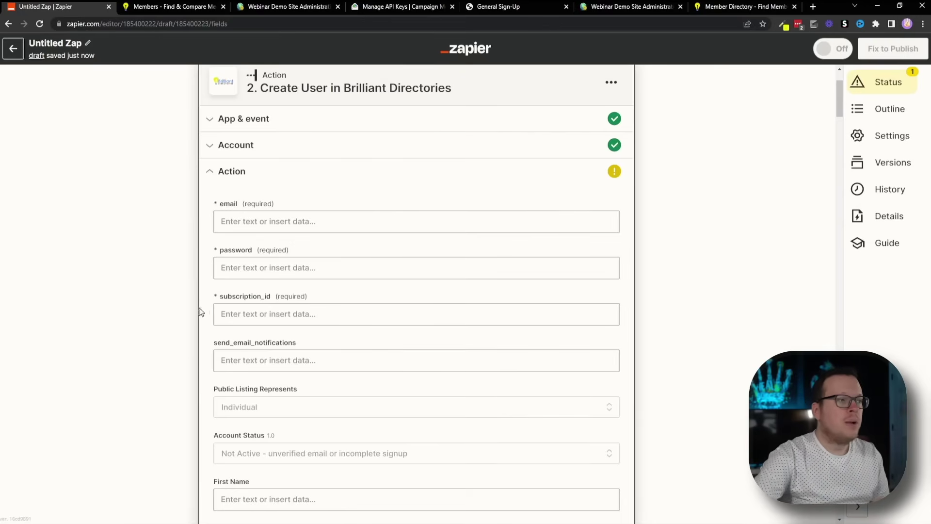
Step: Map Email to the subscriber's Email Address and First Name to the subscriber's Name
click(499, 7)
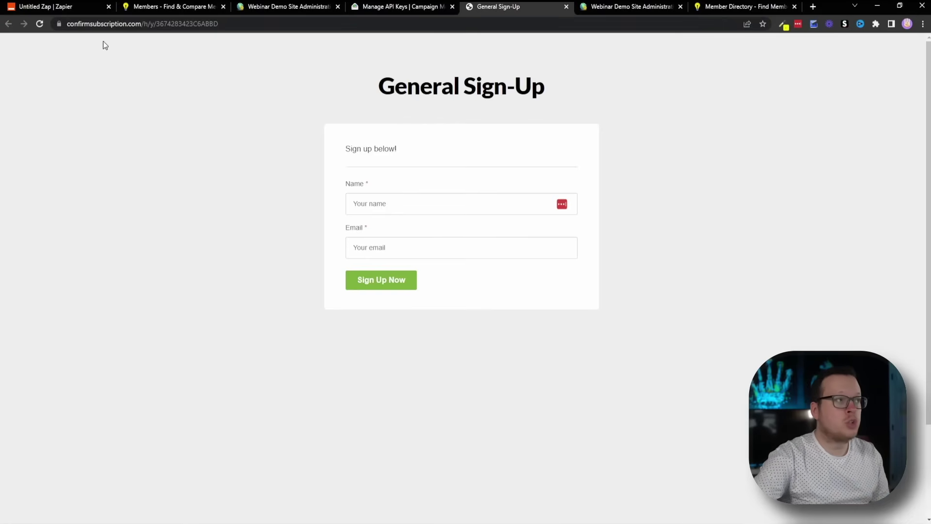
click(66, 10)
scroll(171, 236, down, 1)
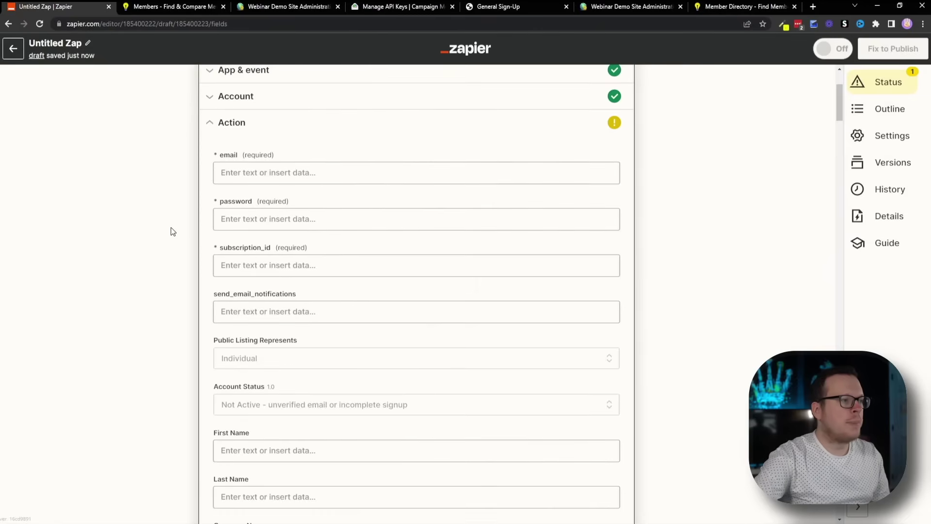
click(239, 172)
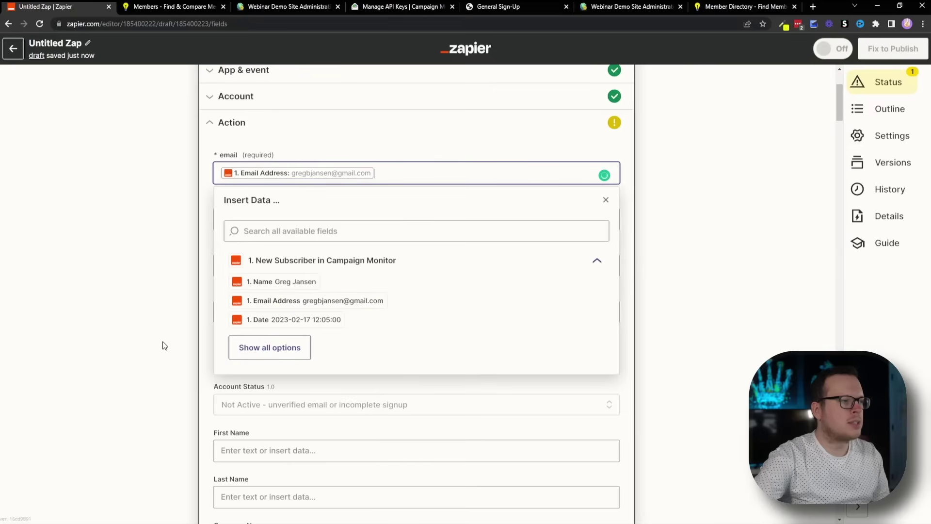
click(183, 267)
scroll(164, 305, down, 1)
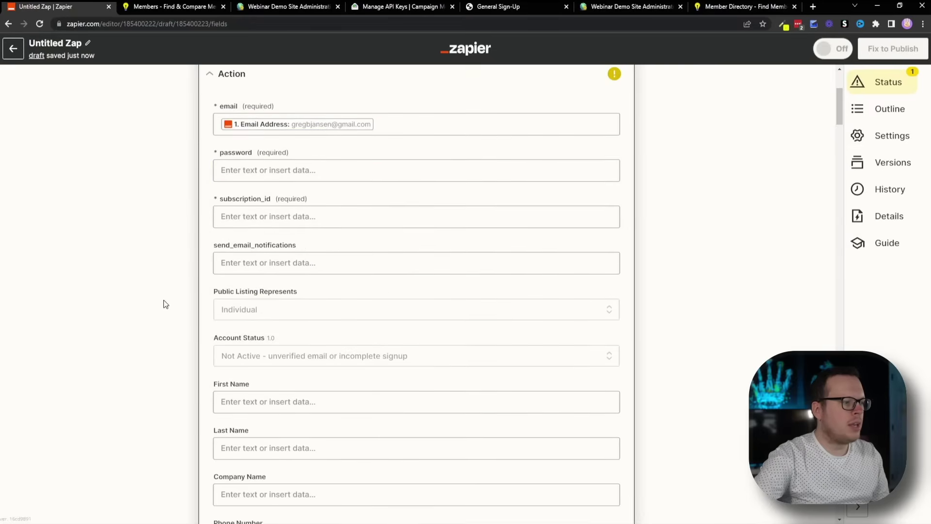
click(239, 401)
scroll(180, 391, down, 2)
scroll(240, 325, down, 1)
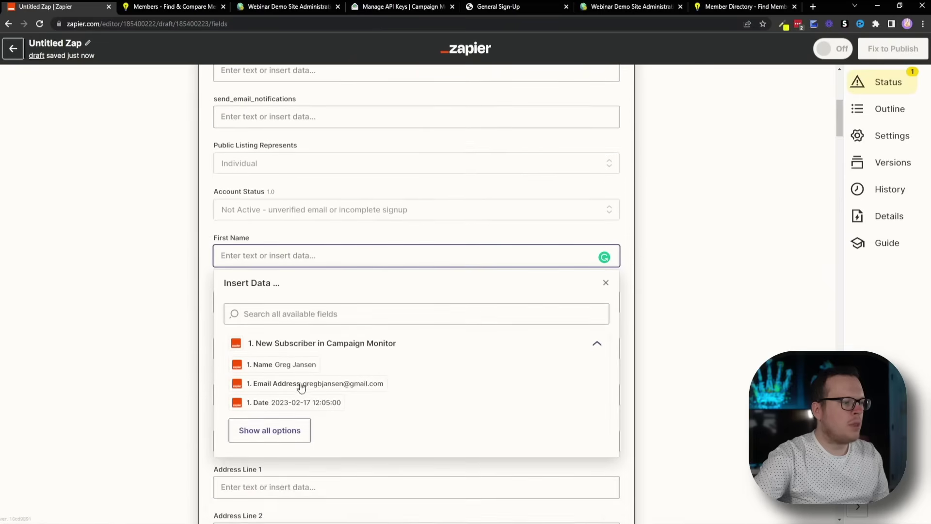
click(281, 364)
click(159, 319)
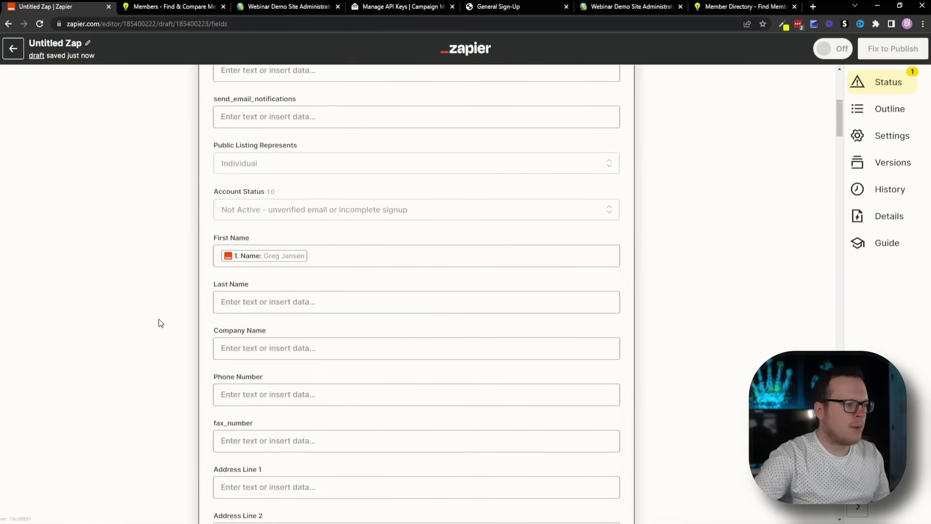
scroll(159, 319, up, 1)
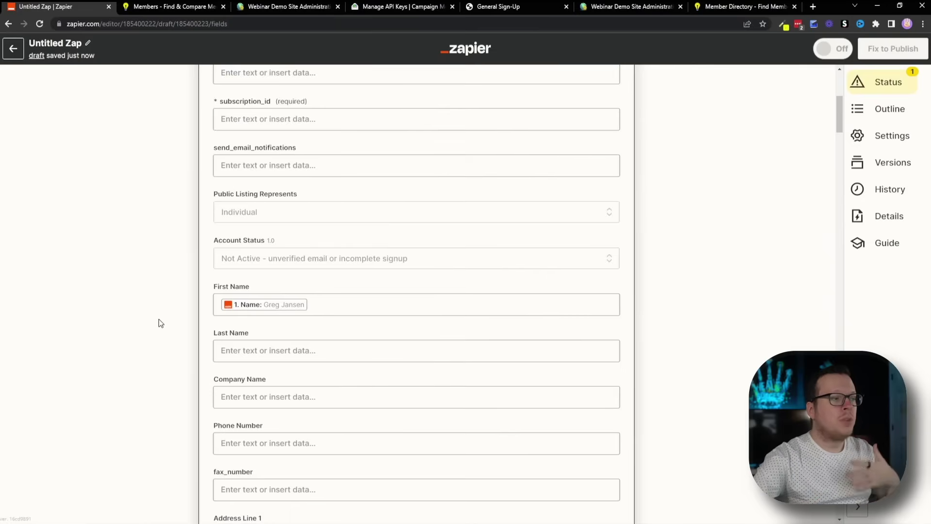
scroll(189, 364, down, 1)
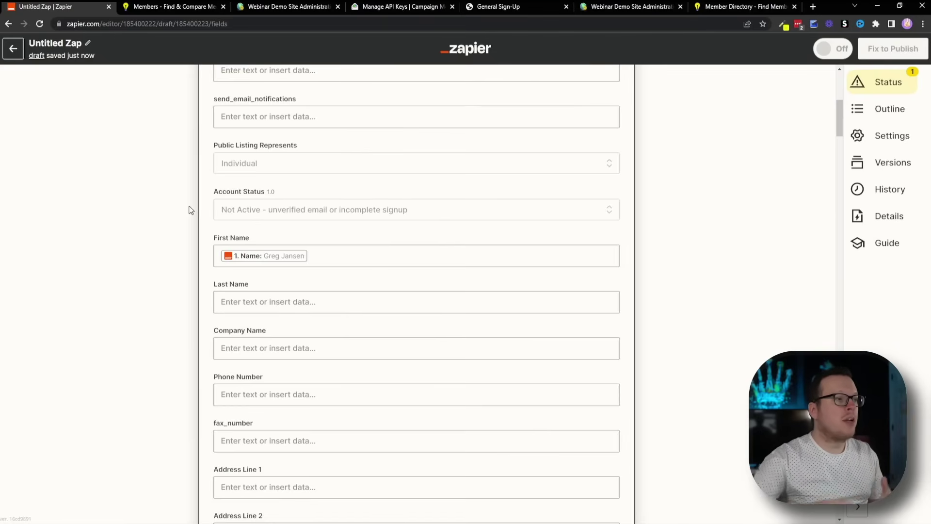
scroll(170, 249, down, 2)
scroll(243, 291, down, 3)
scroll(276, 349, down, 5)
scroll(282, 379, down, 5)
scroll(282, 379, down, 3)
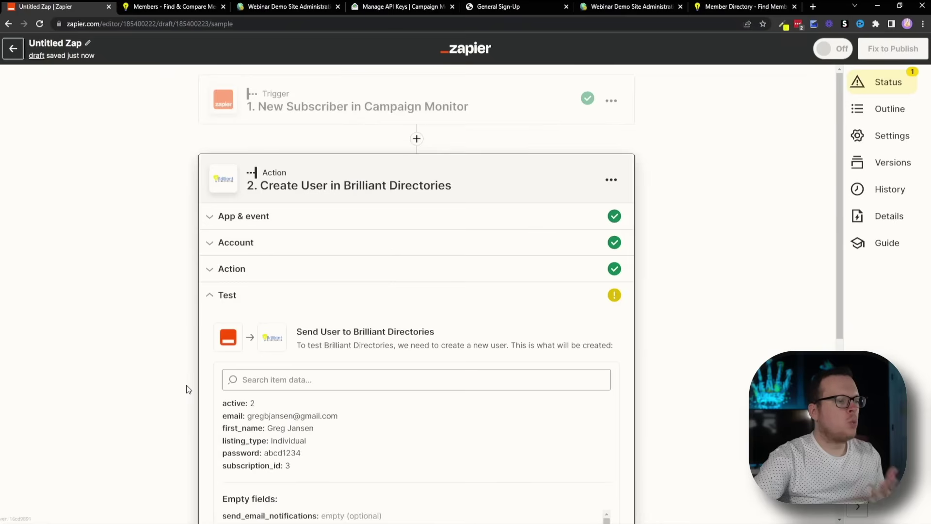
scroll(187, 390, down, 1)
scroll(186, 389, down, 1)
scroll(186, 389, down, 2)
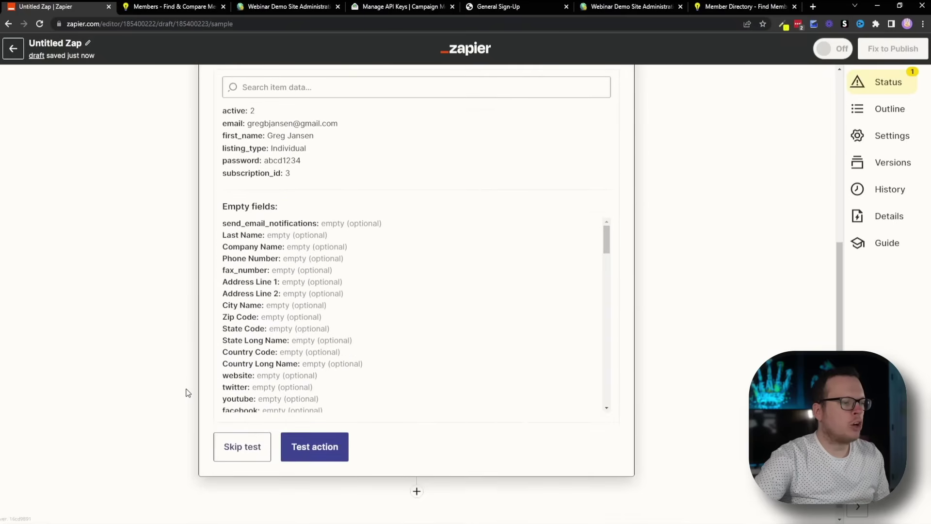
Step: Run the Create User action test and confirm the test user reached Brilliant Directories
click(310, 449)
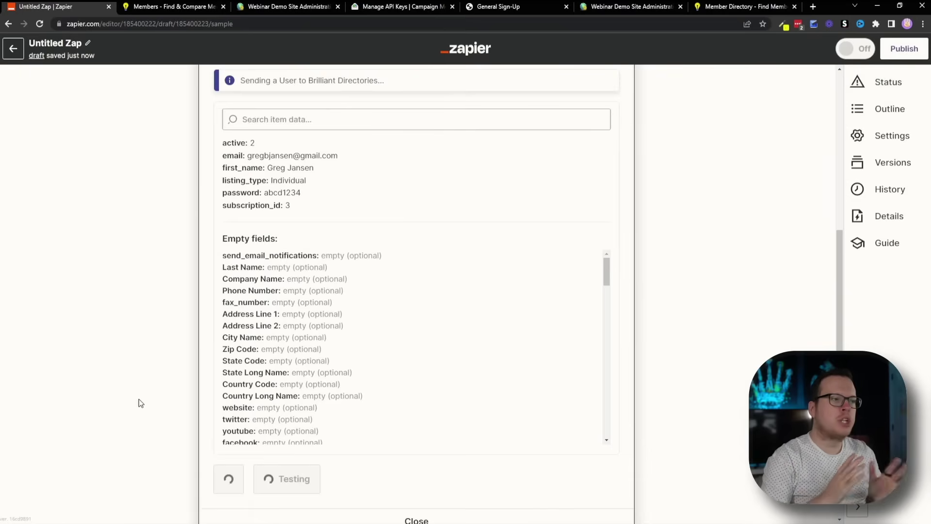
scroll(152, 390, up, 1)
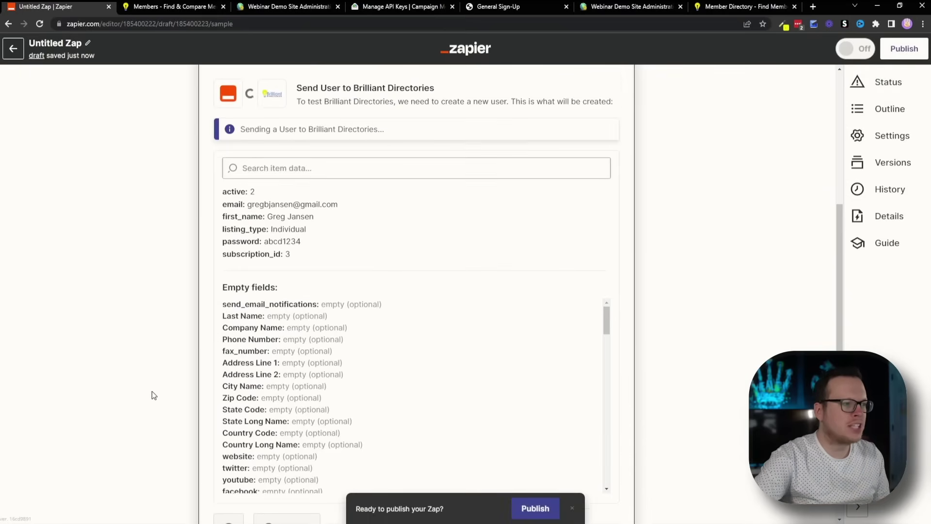
scroll(153, 390, up, 1)
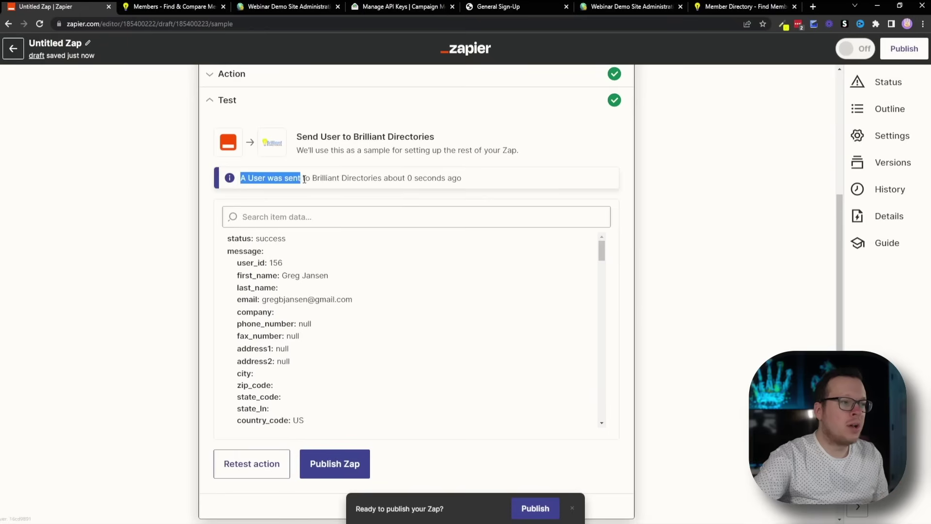
click(182, 245)
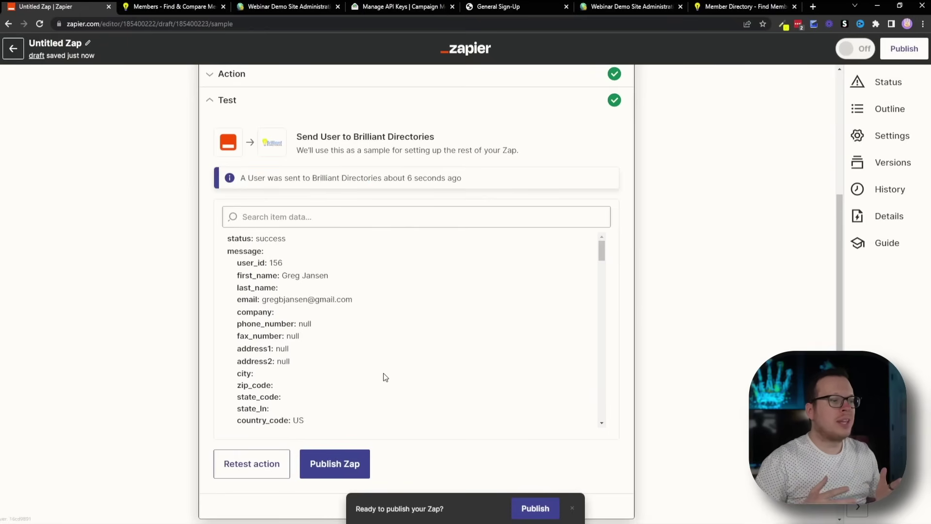
Step: Publish and turn on the zap, dismiss the template prompt, and switch to General Sign-Up
click(337, 464)
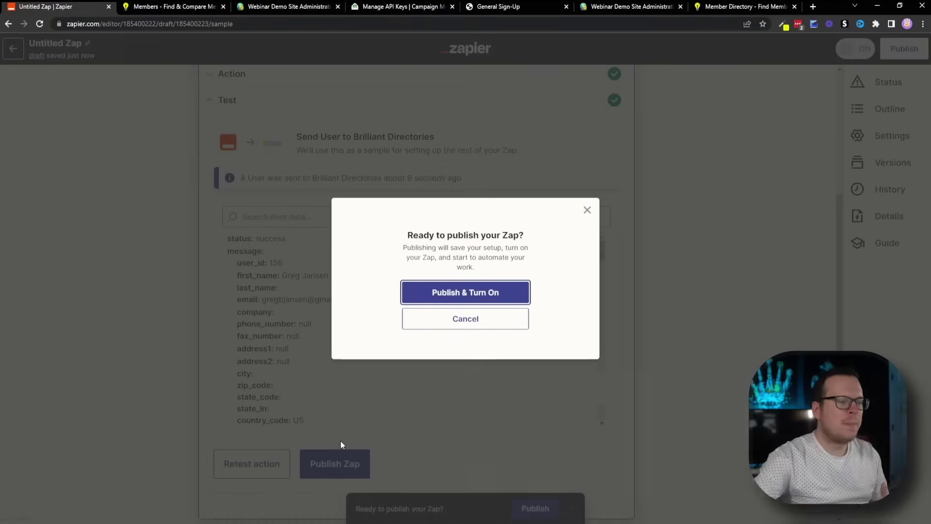
click(430, 293)
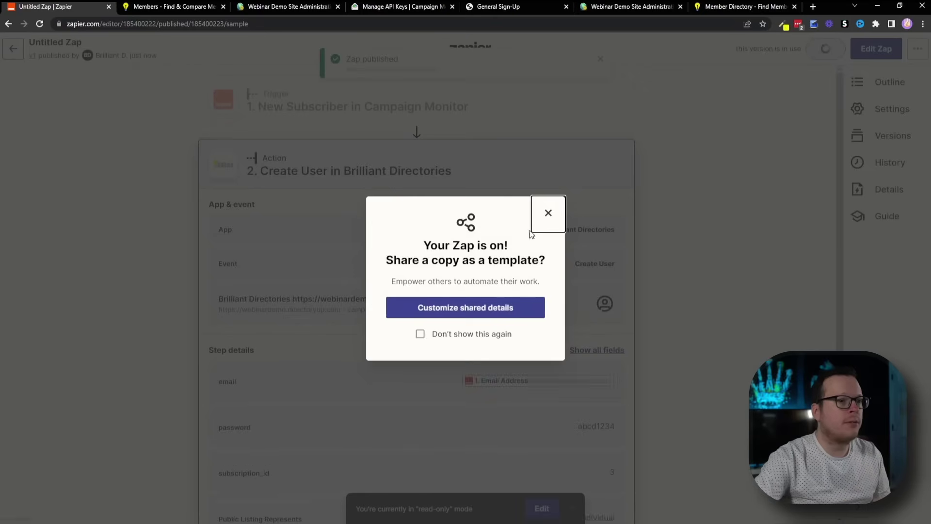
click(541, 217)
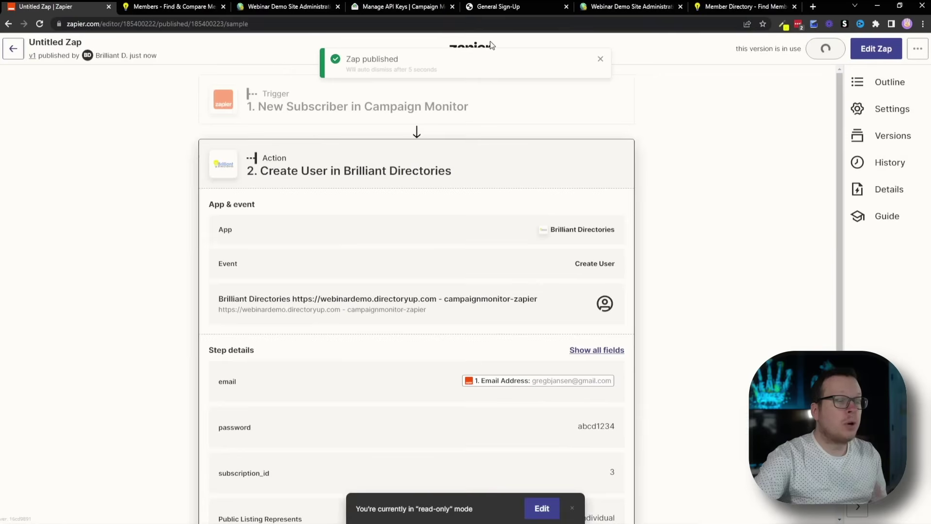
click(497, 7)
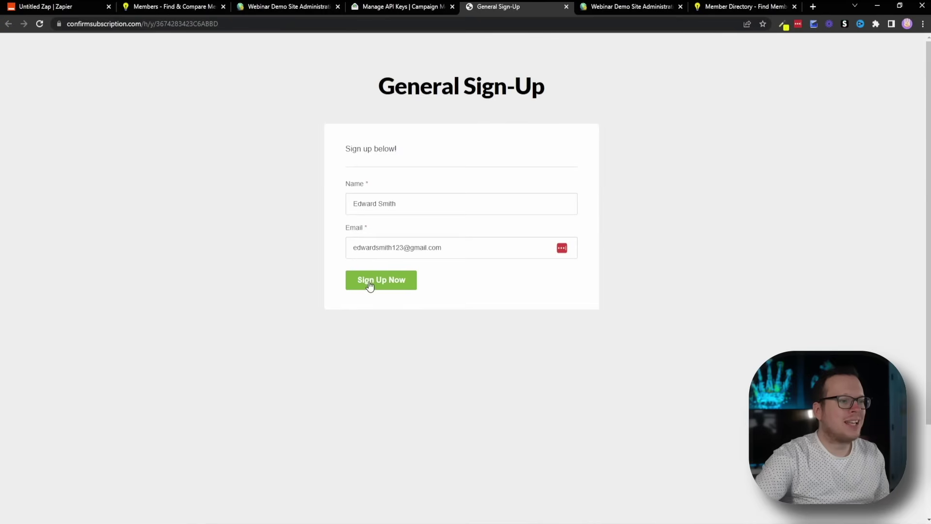
Step: Submit the General Sign-Up form, check the confirmation, and return to Members - Find & Compare
click(369, 282)
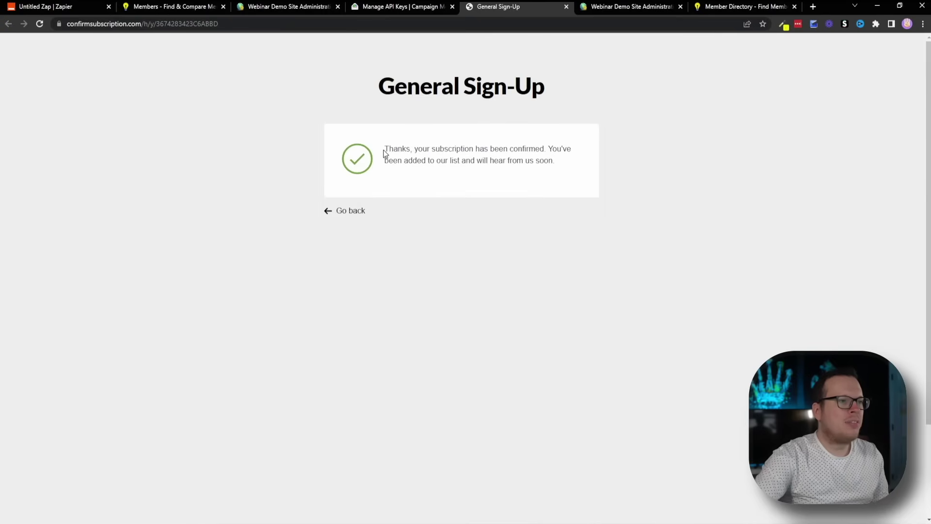
drag(405, 150, 494, 155)
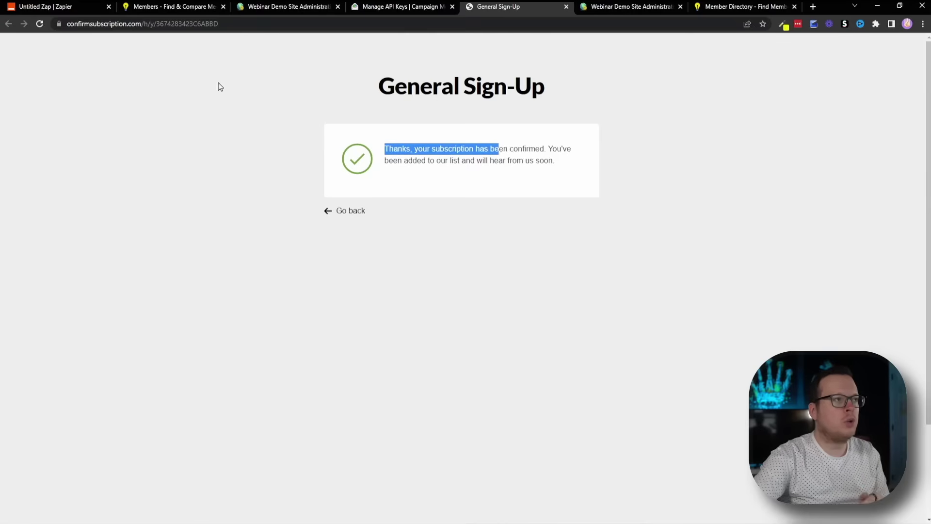
click(174, 7)
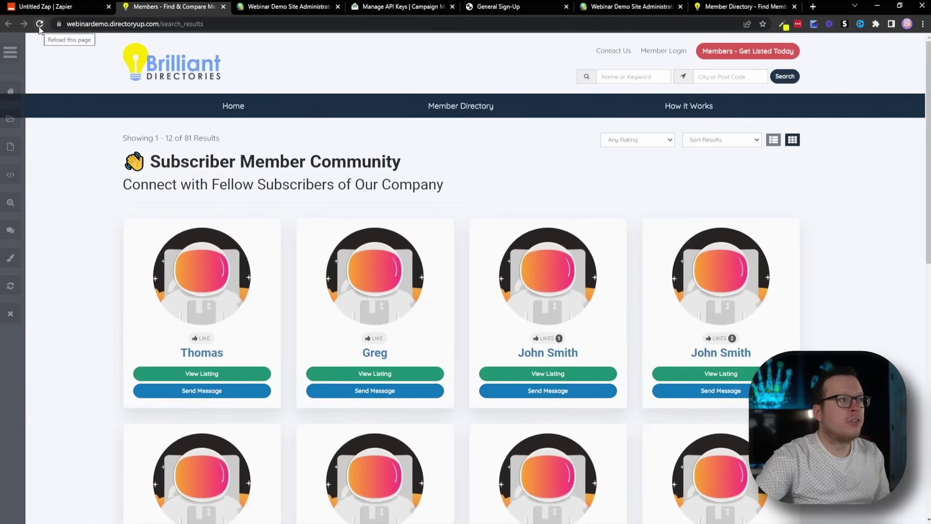
Step: Reload the Members - Find & Compare directory page to look for the new test subscriber
click(39, 24)
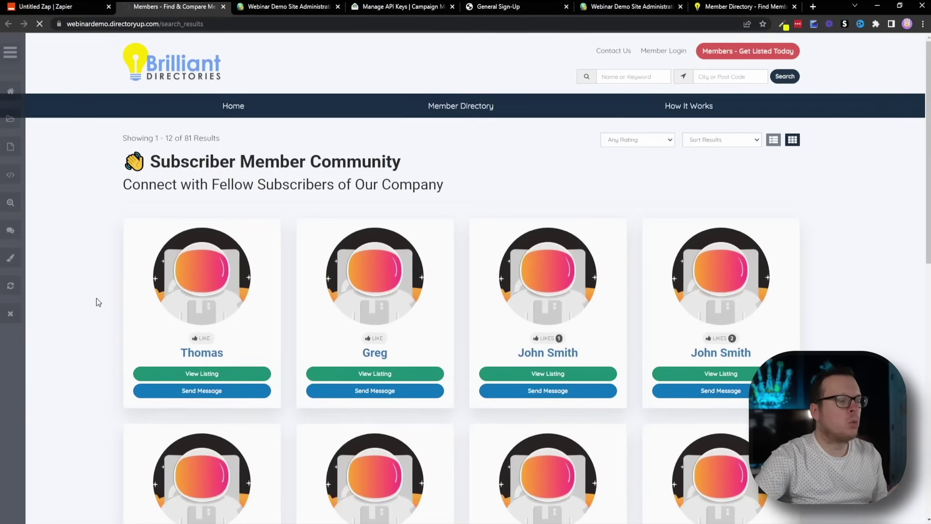